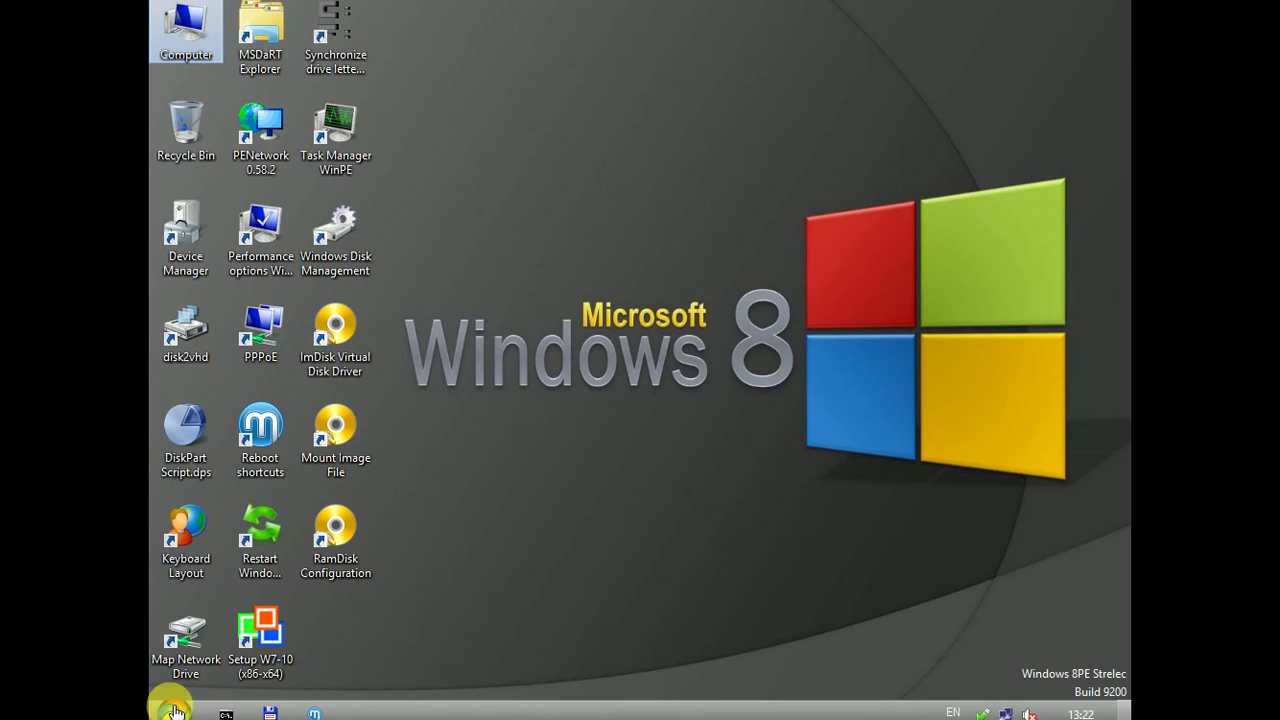
# Launch Paragon Hard Disk Manager 15 Premium from the WinPE backup and restore programs
pyautogui.click(172, 710)
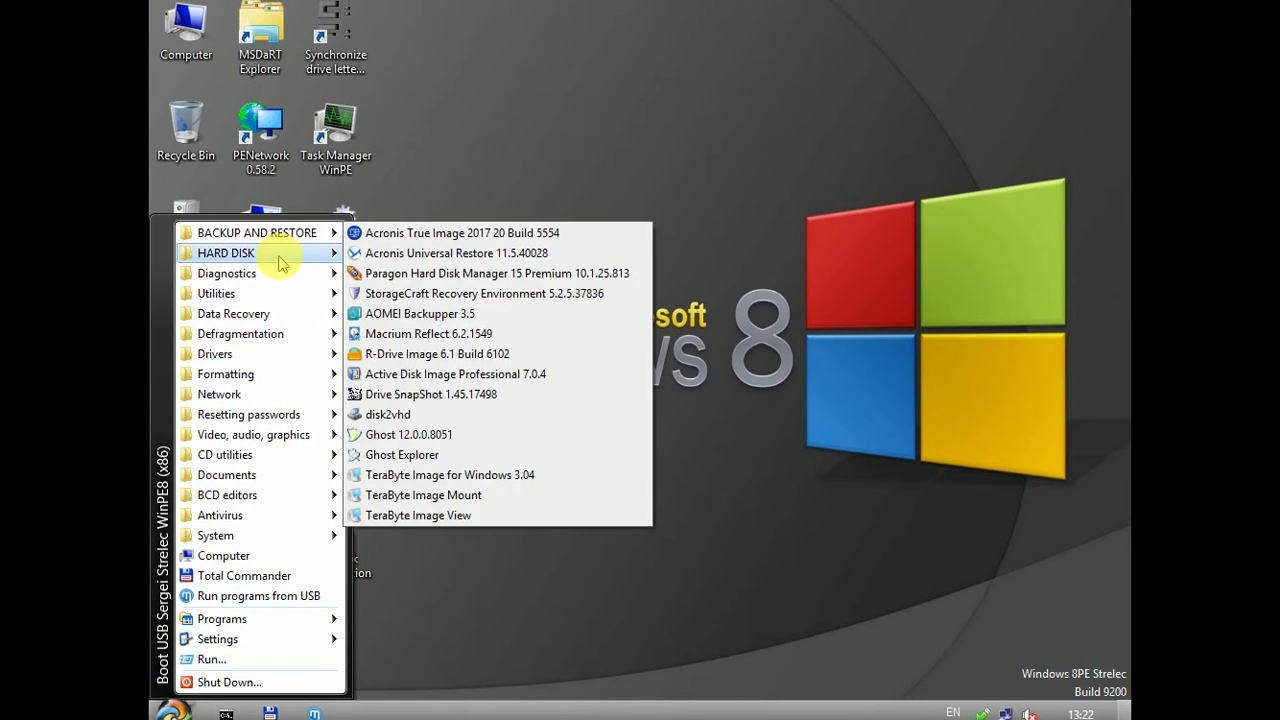
pyautogui.moveTo(286, 255)
pyautogui.click(381, 274)
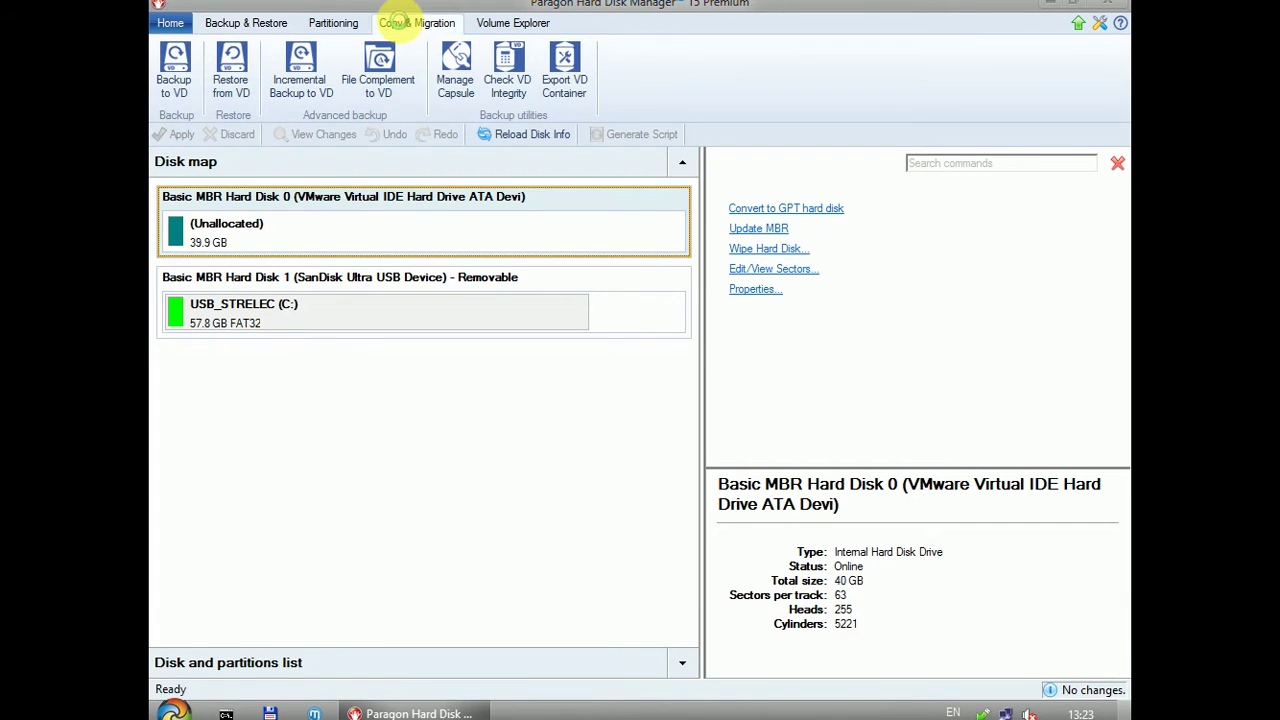
# Connect the virtual disk image Windows XP Professional SP3 (x86).vmdk from its folder on USB_STRELEC (C:)
pyautogui.click(402, 25)
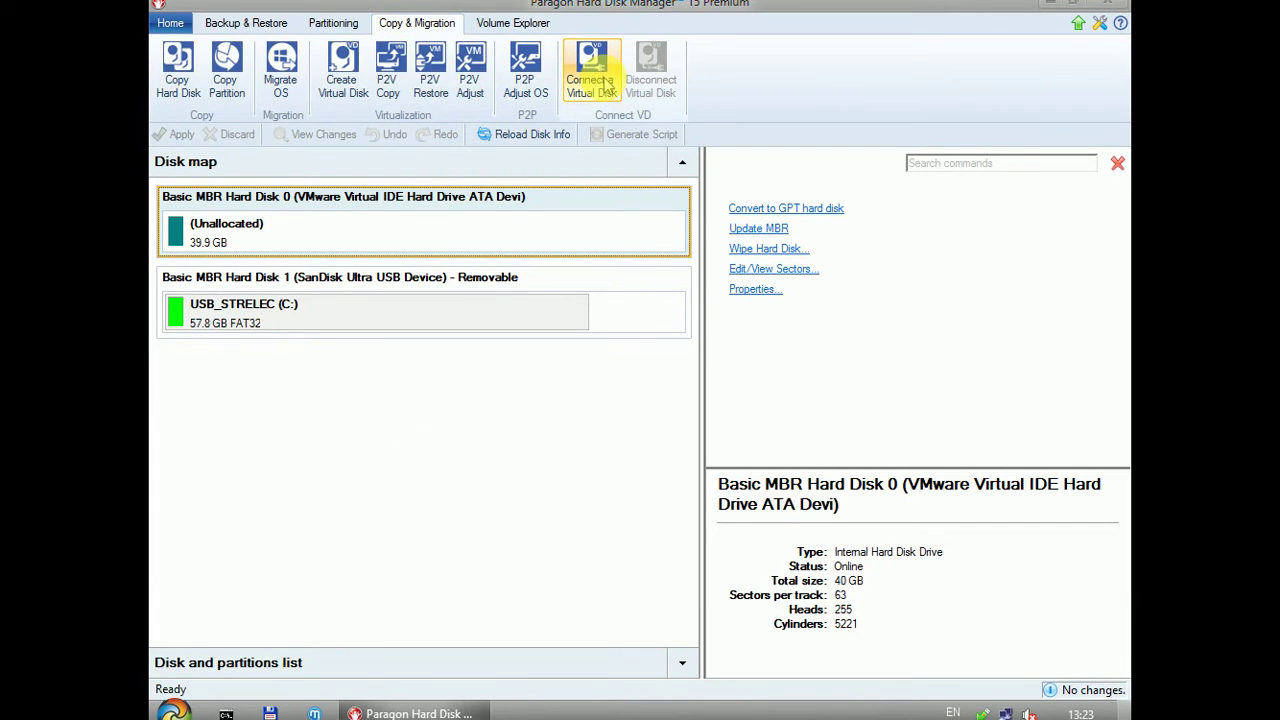
pyautogui.click(608, 88)
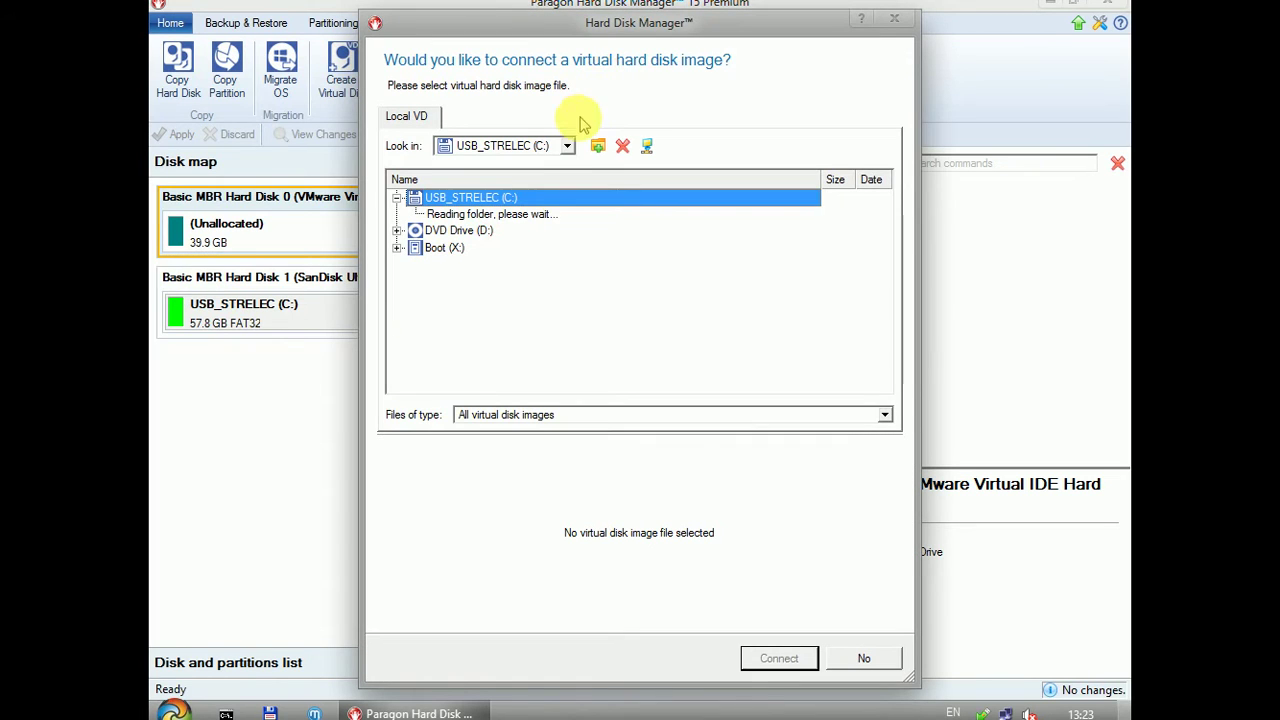
pyautogui.click(567, 147)
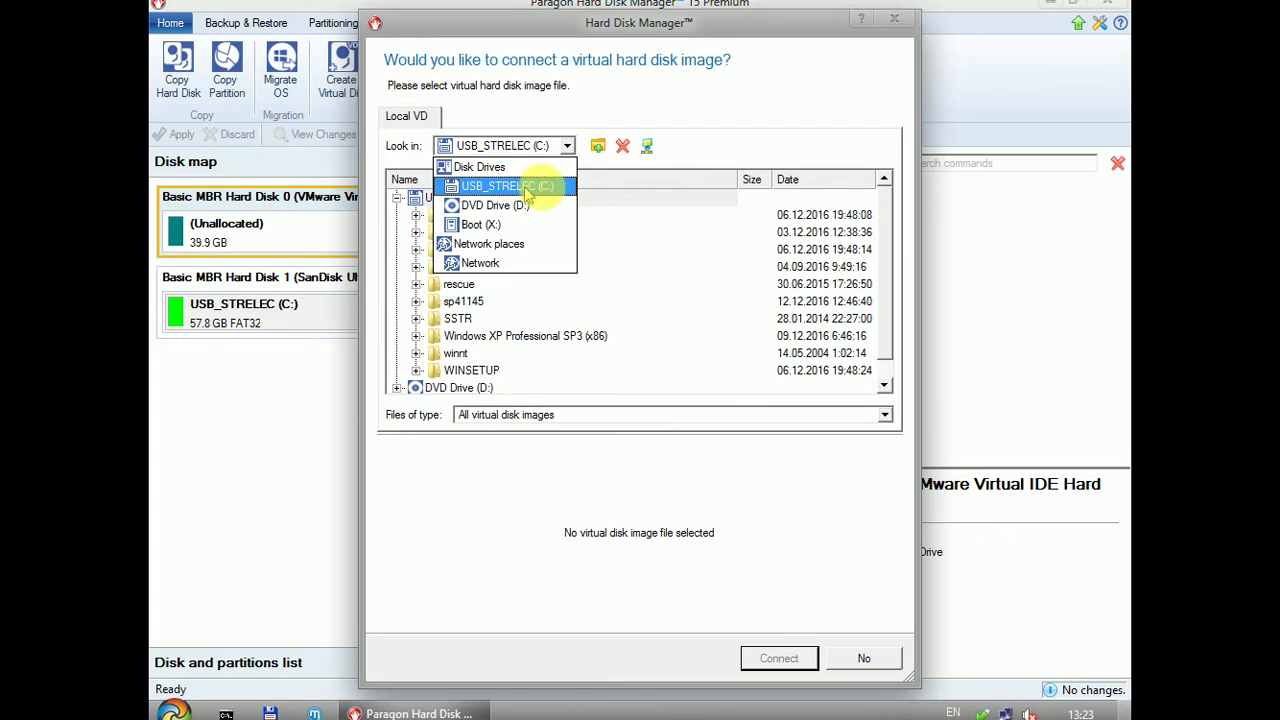
pyautogui.click(549, 192)
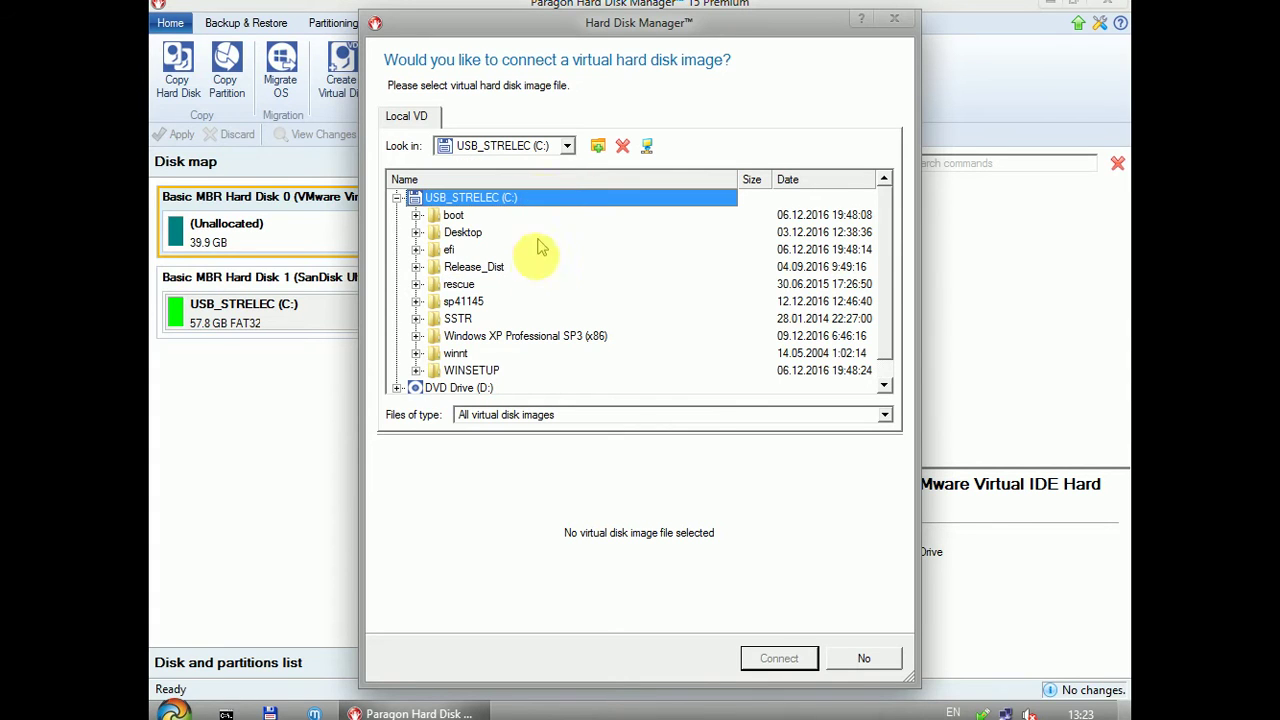
pyautogui.doubleClick(490, 338)
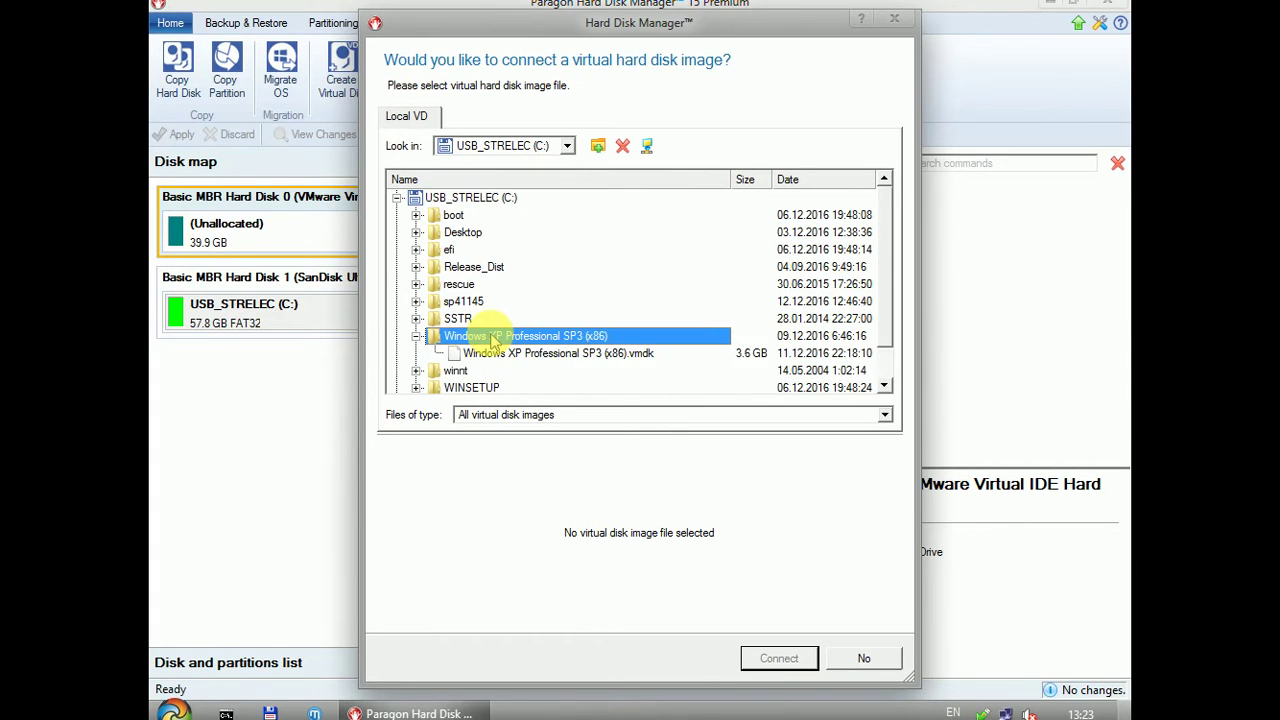
pyautogui.click(543, 356)
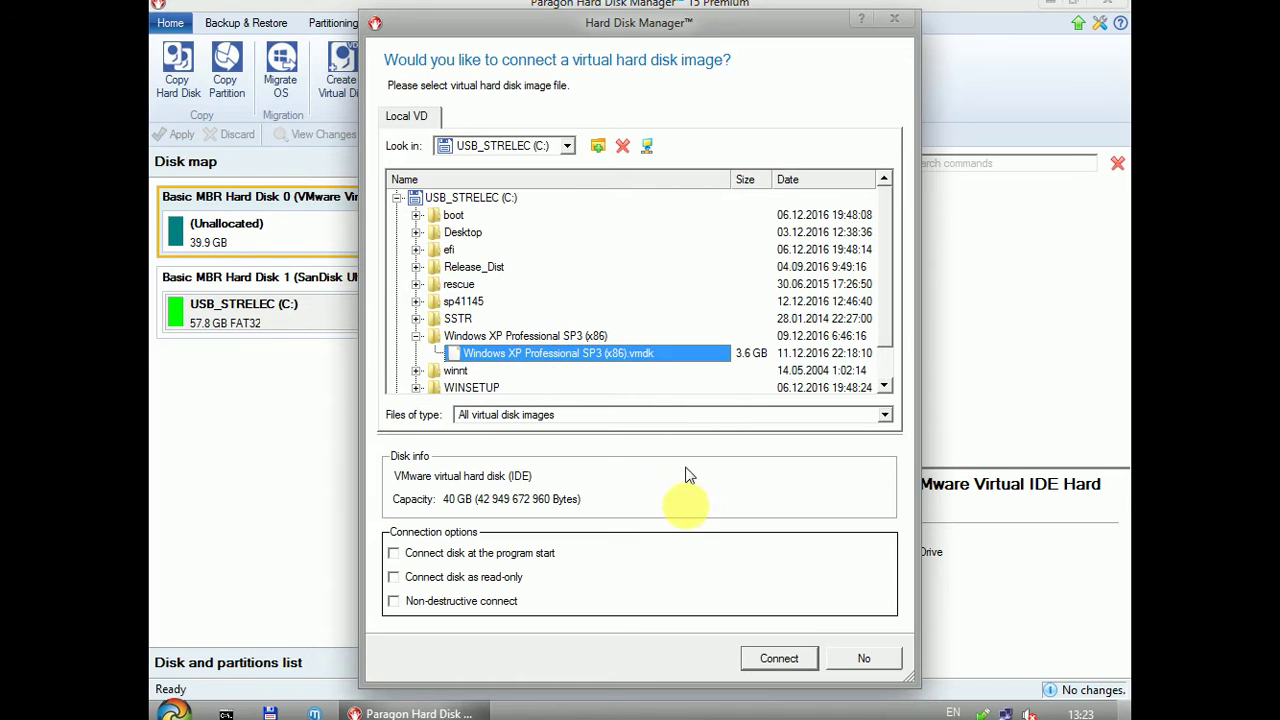
pyautogui.click(777, 659)
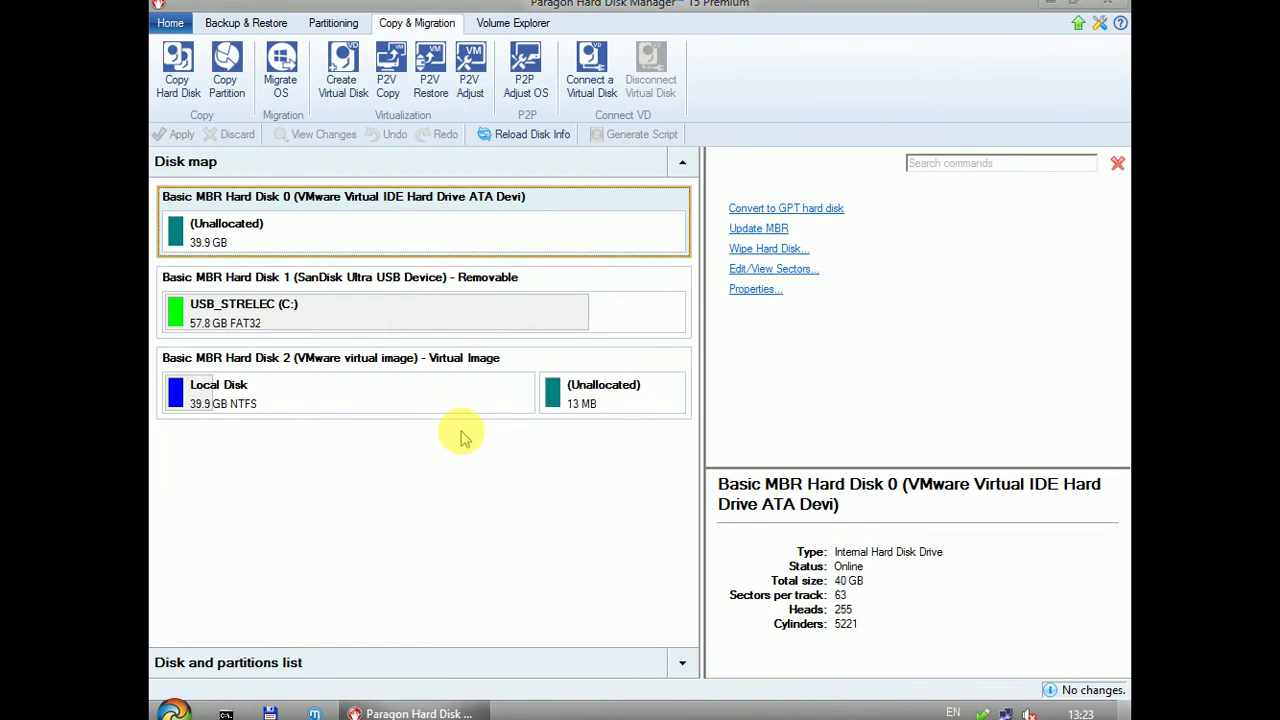
pyautogui.click(345, 405)
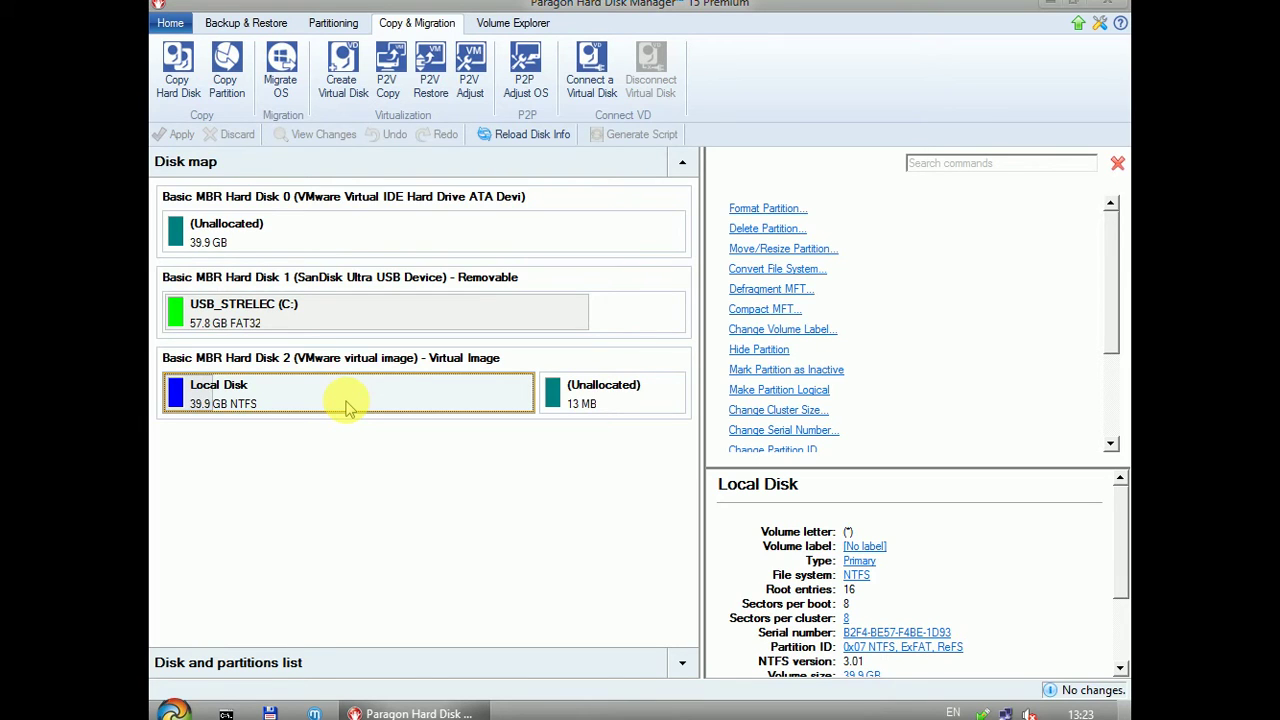
pyautogui.rightClick(345, 405)
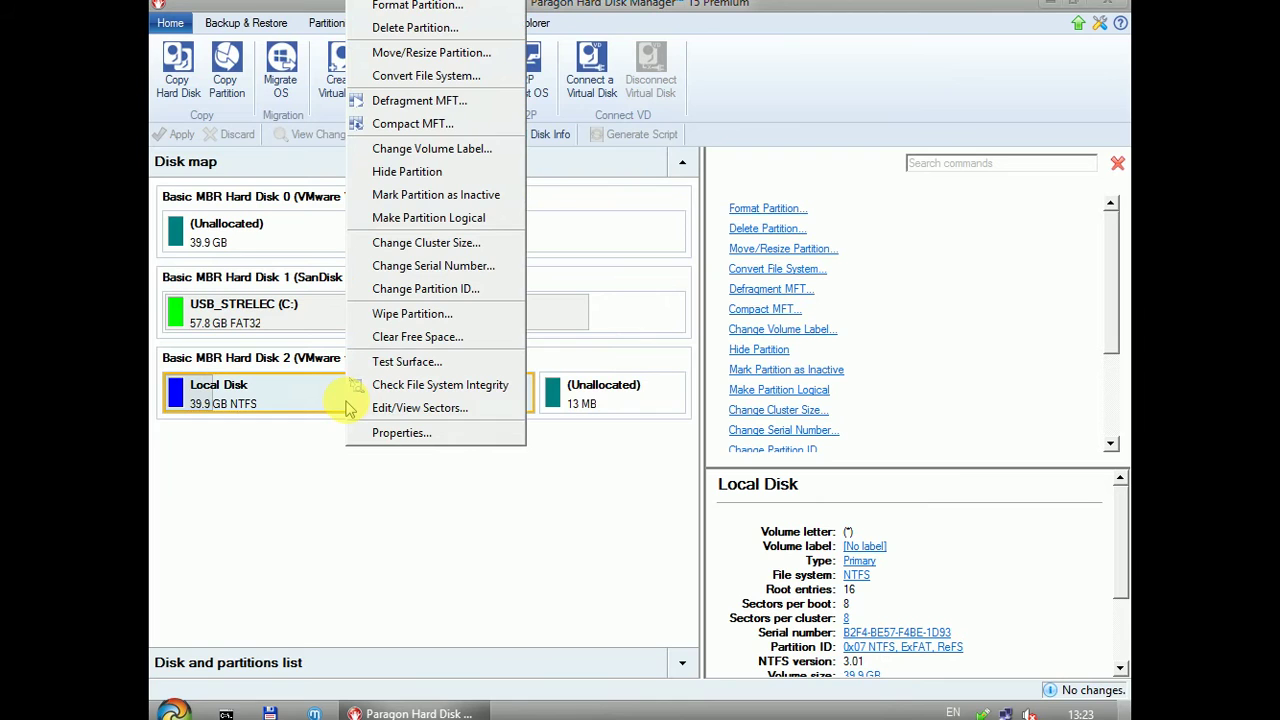
pyautogui.click(279, 465)
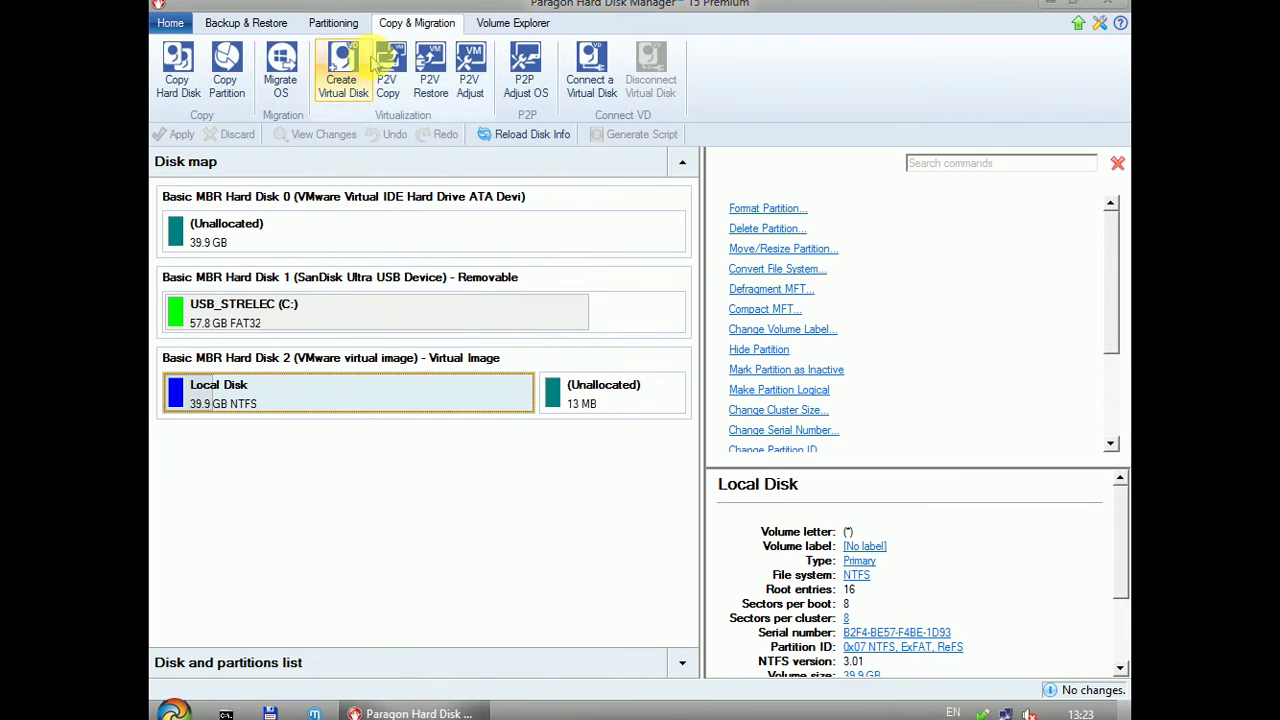
pyautogui.click(331, 22)
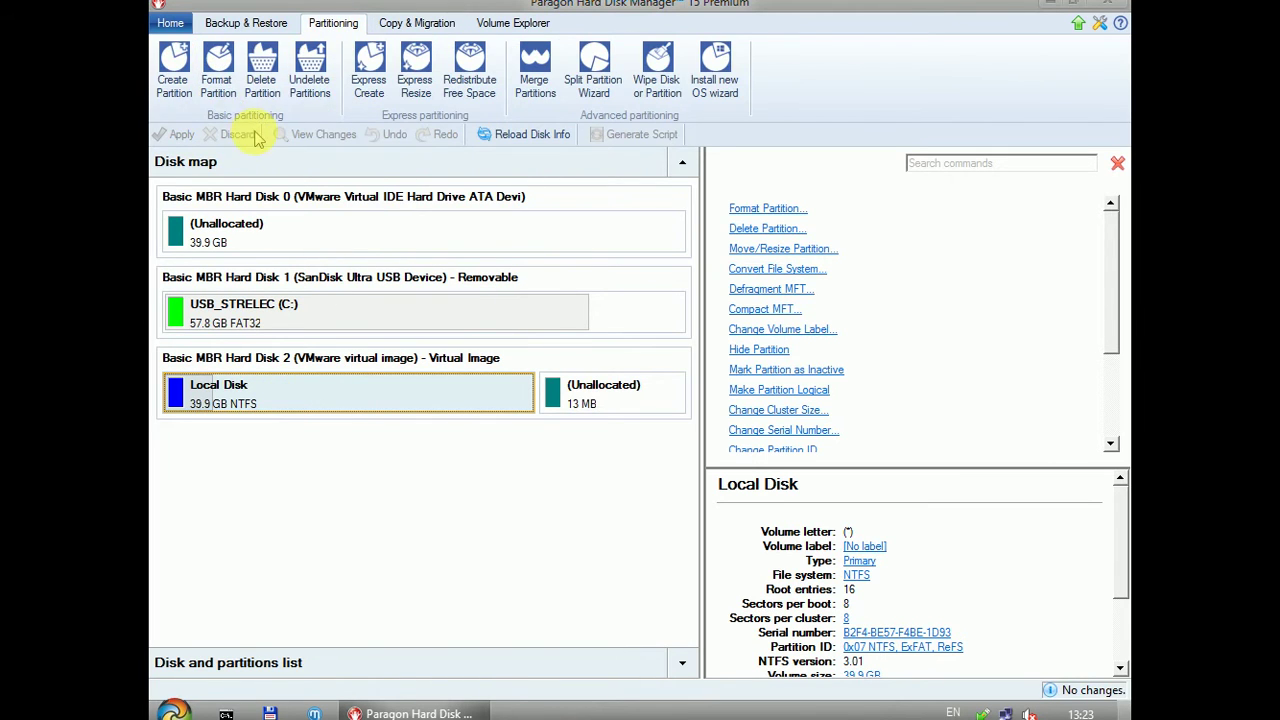
pyautogui.click(418, 24)
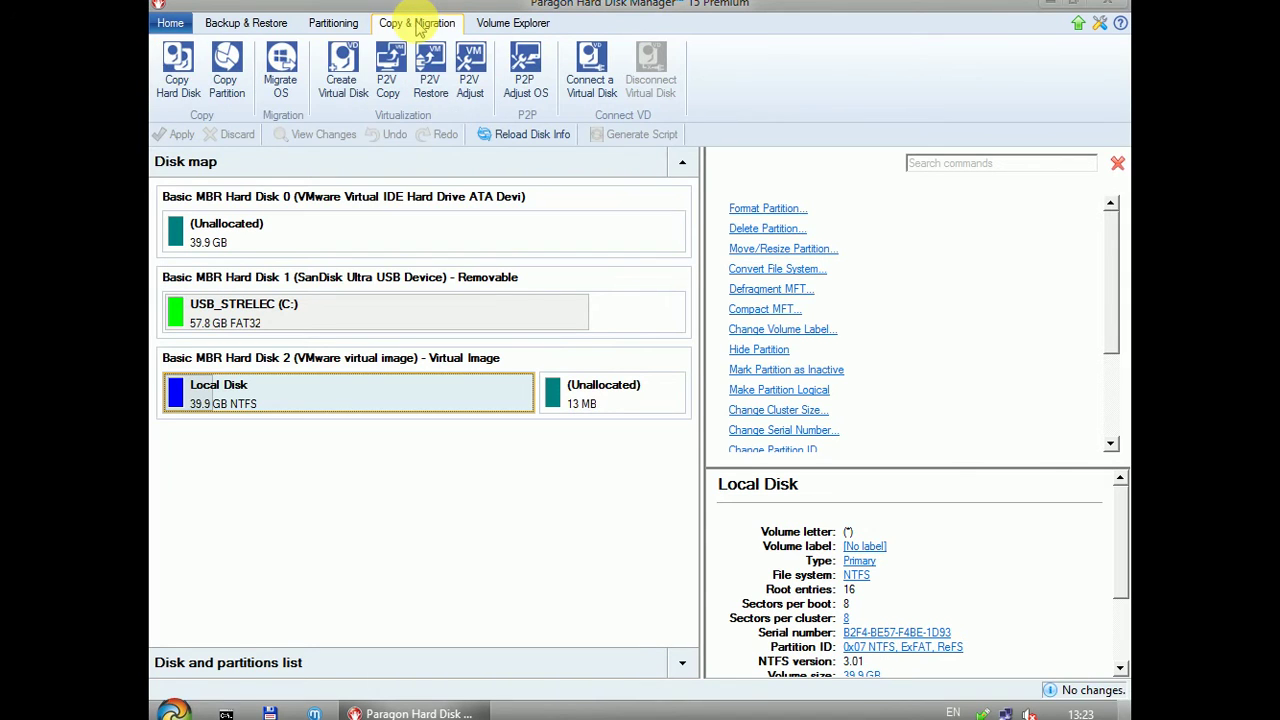
# Start a partition copy with the virtual image's Local Disk as source and Hard Disk 0's unallocated space as destination
pyautogui.click(236, 68)
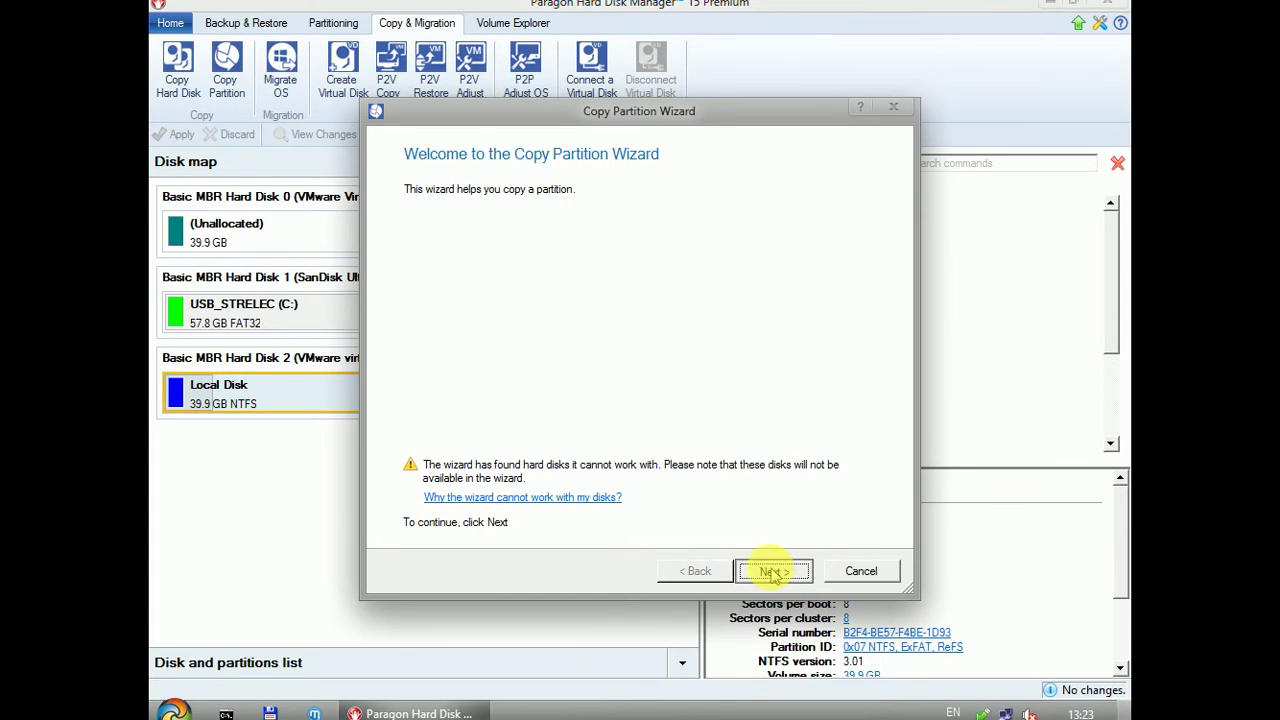
pyautogui.click(775, 570)
pyautogui.click(541, 346)
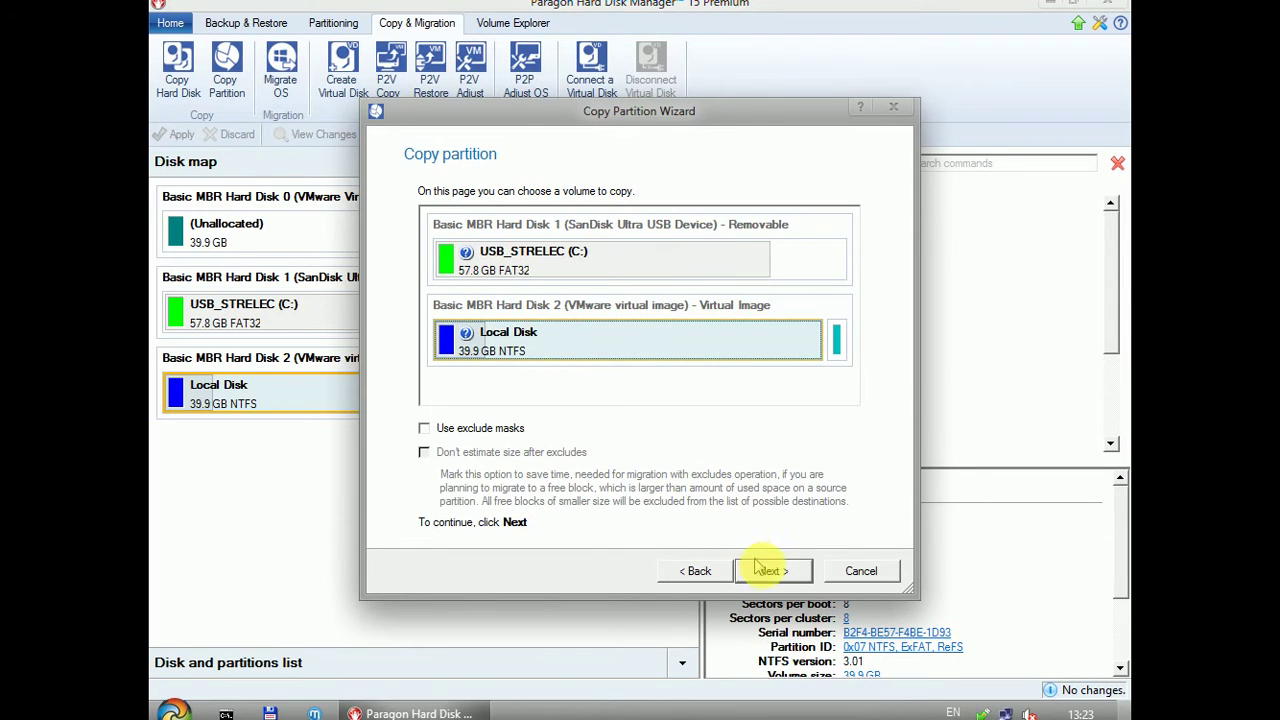
pyautogui.click(775, 574)
pyautogui.click(460, 340)
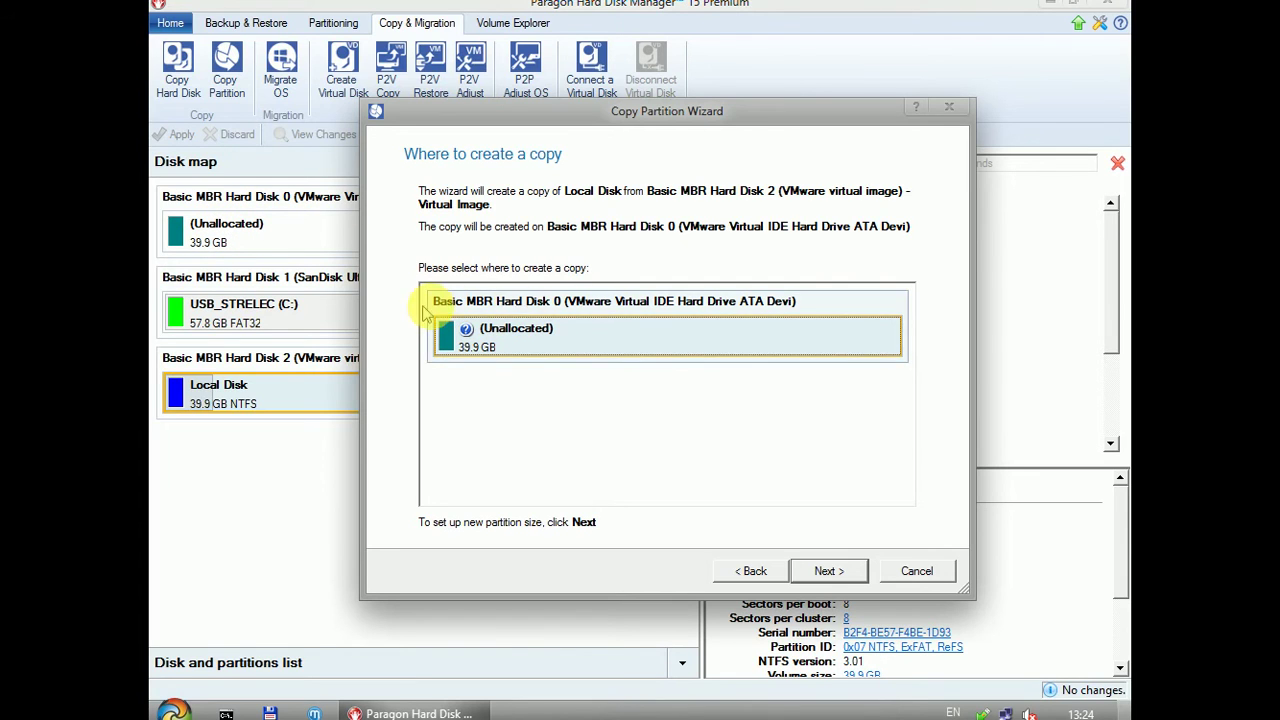
pyautogui.click(842, 574)
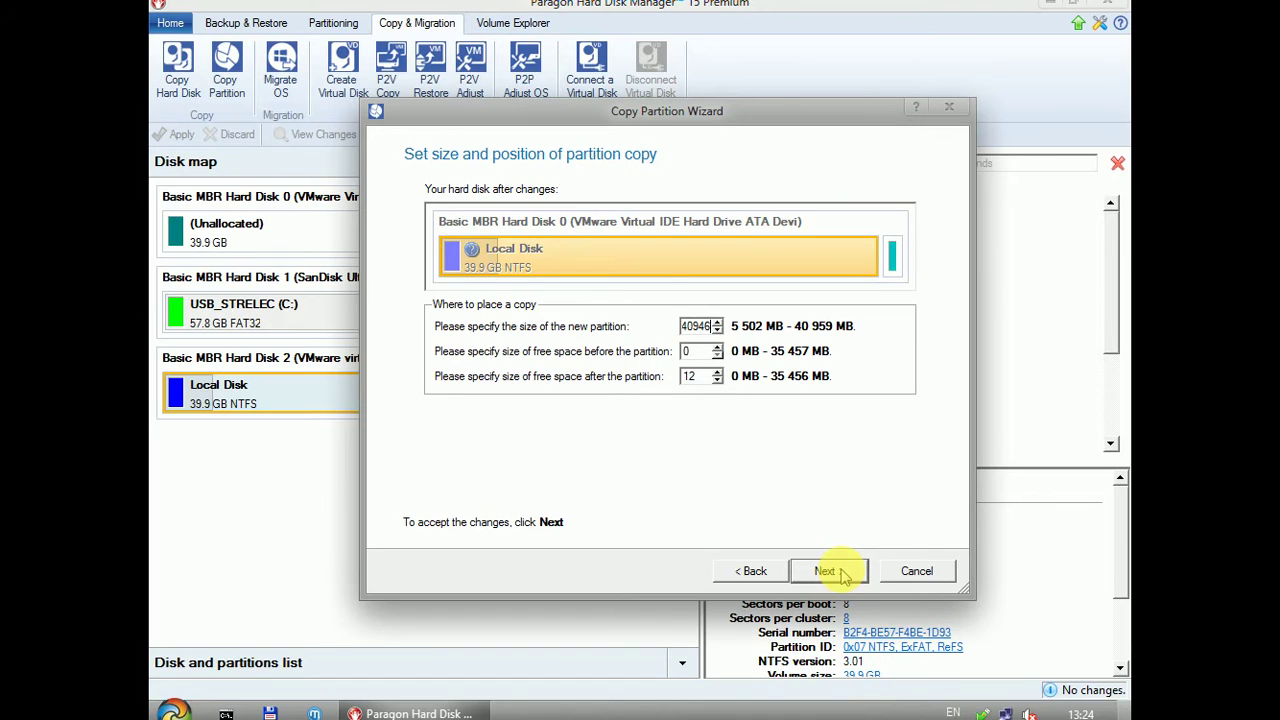
# Extend the partition copy to 40959 MB with 0 MB free space after it and finish the wizard
pyautogui.moveTo(883, 265); pyautogui.dragTo(940, 270)
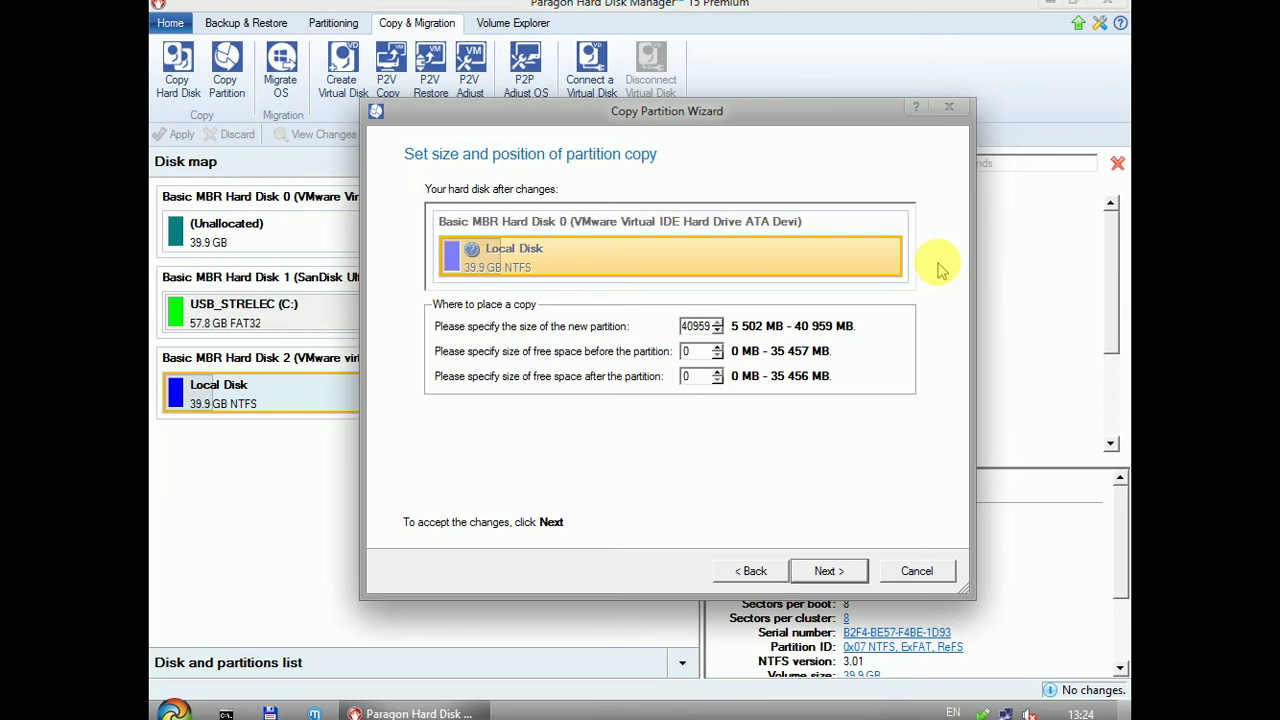
pyautogui.click(826, 571)
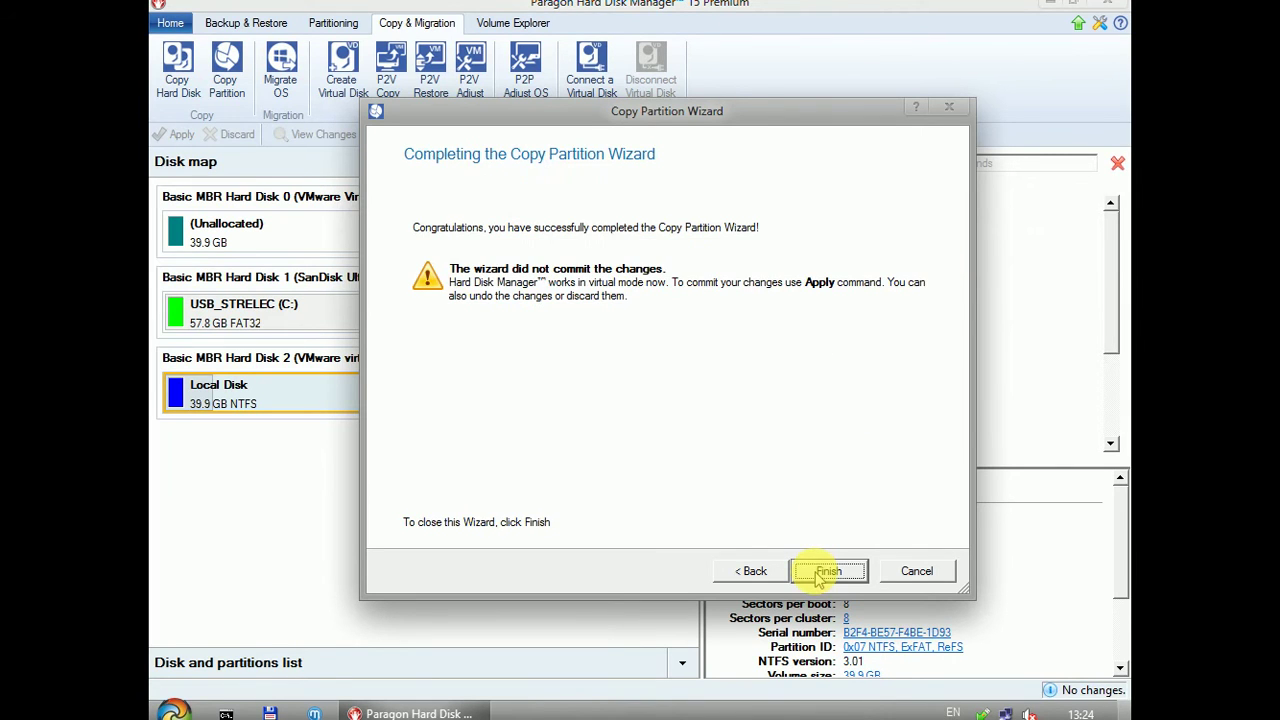
pyautogui.click(826, 571)
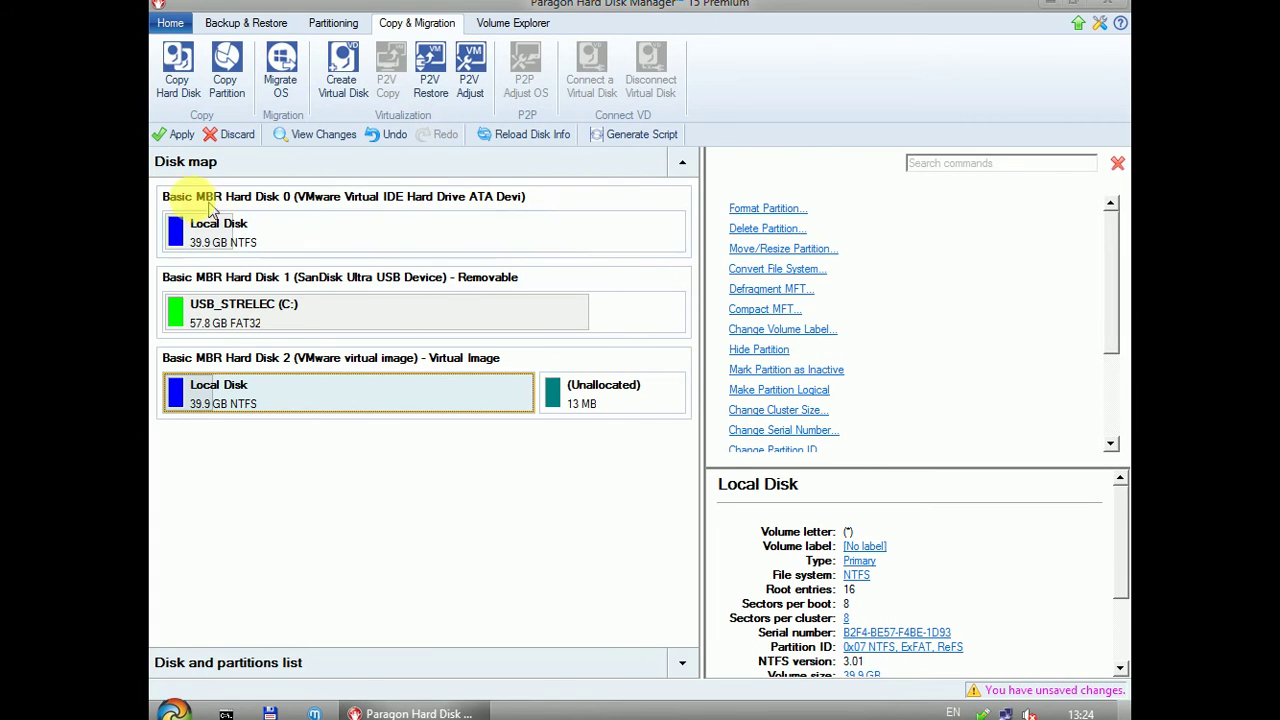
# Apply the pending partition copy with progress messages shown, and close the notification and progress window once it completes
pyautogui.click(172, 136)
pyautogui.click(688, 398)
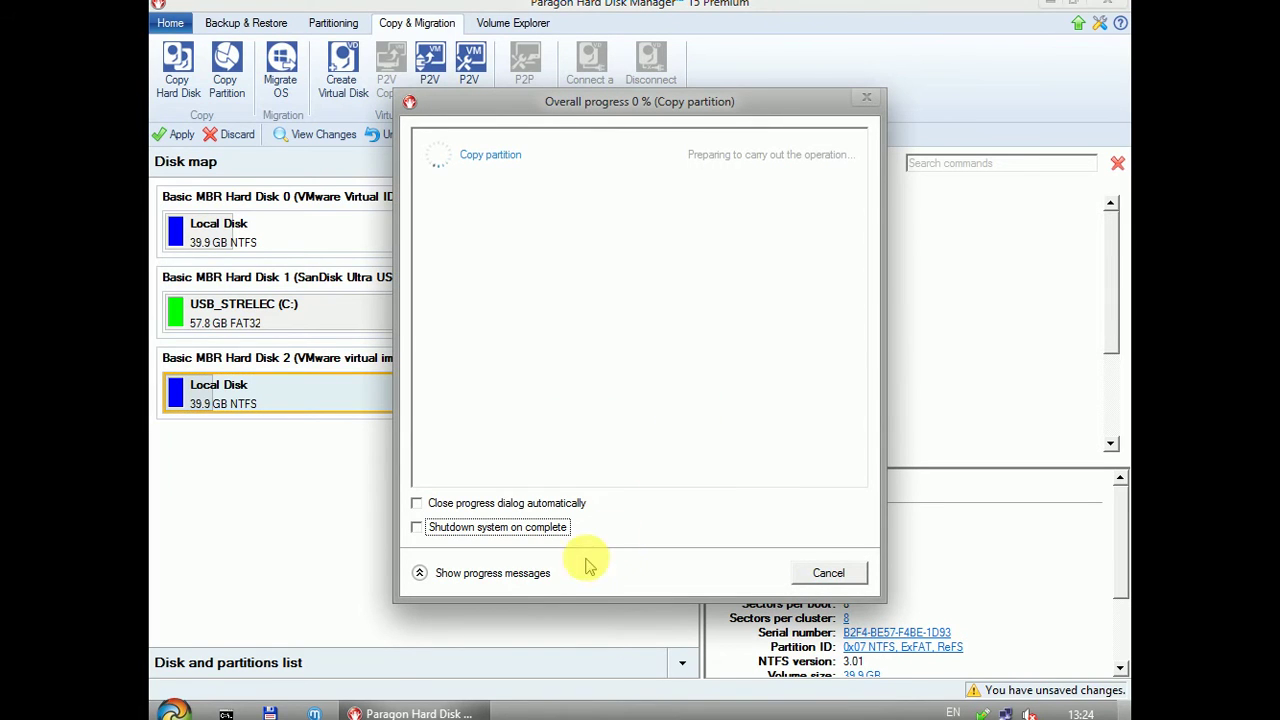
pyautogui.click(528, 573)
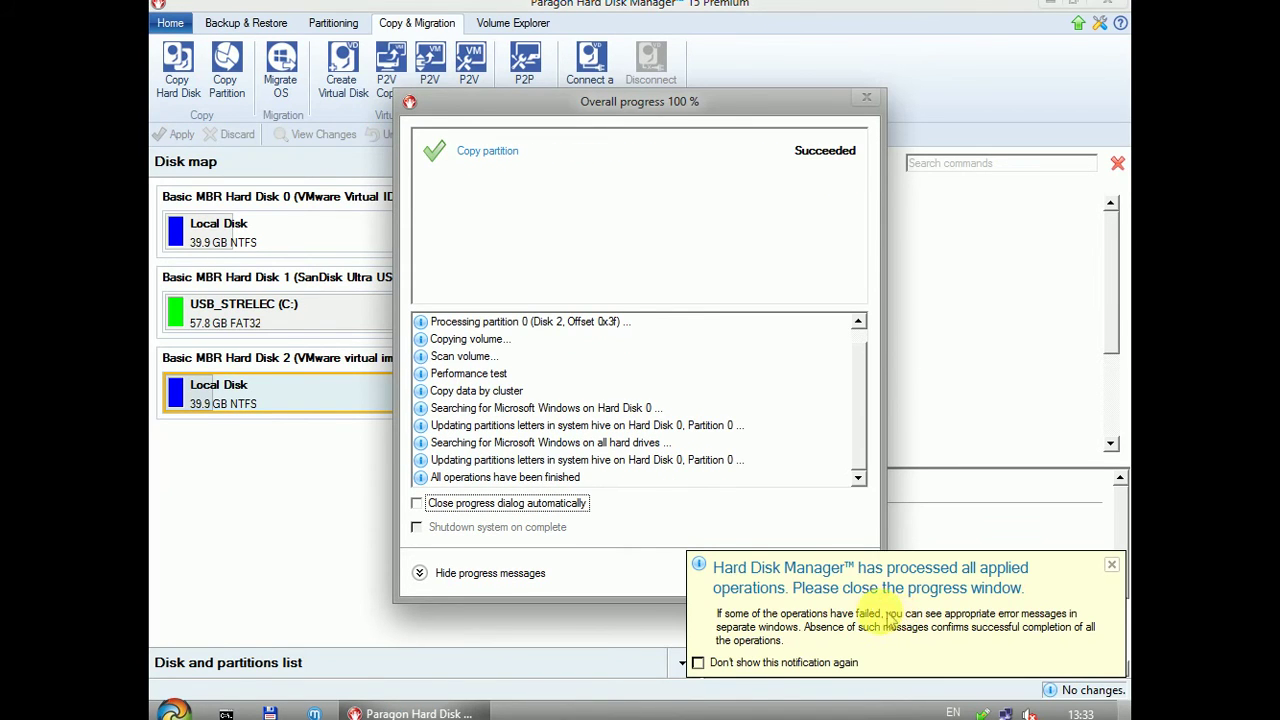
pyautogui.click(1110, 566)
pyautogui.click(828, 572)
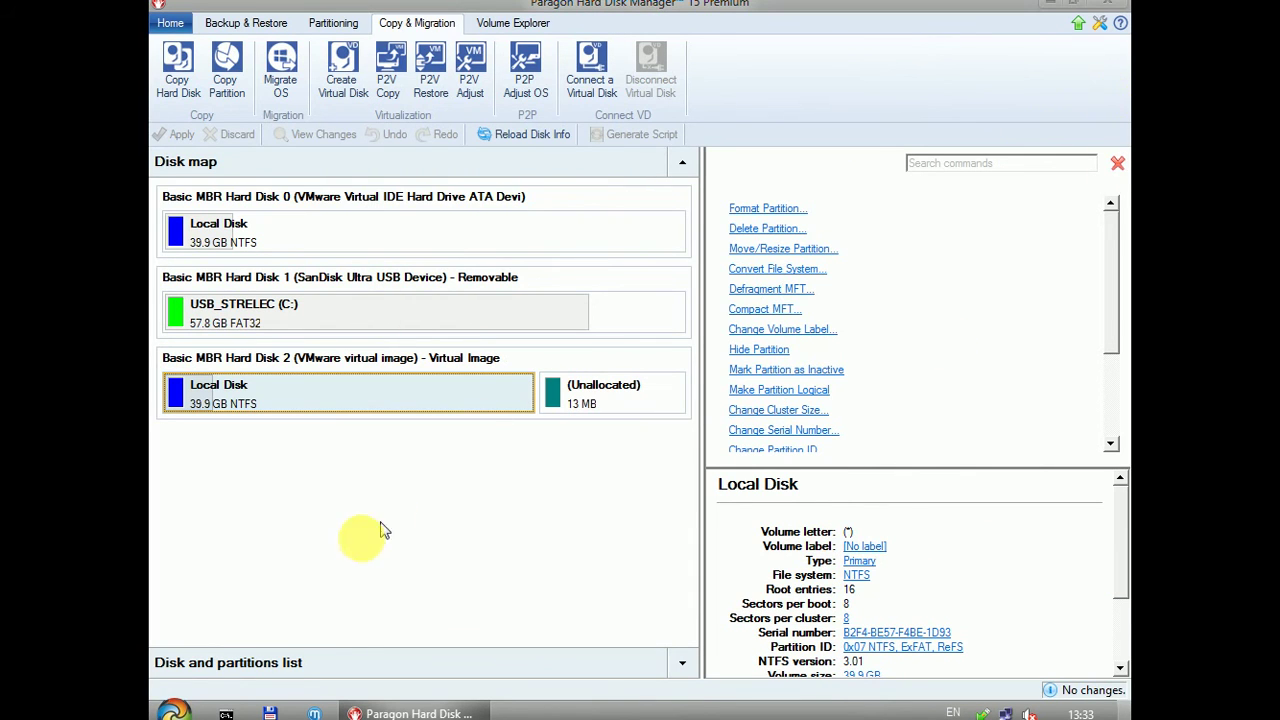
# Close Hard Disk Manager and restart the computer
pyautogui.rightClick(418, 713)
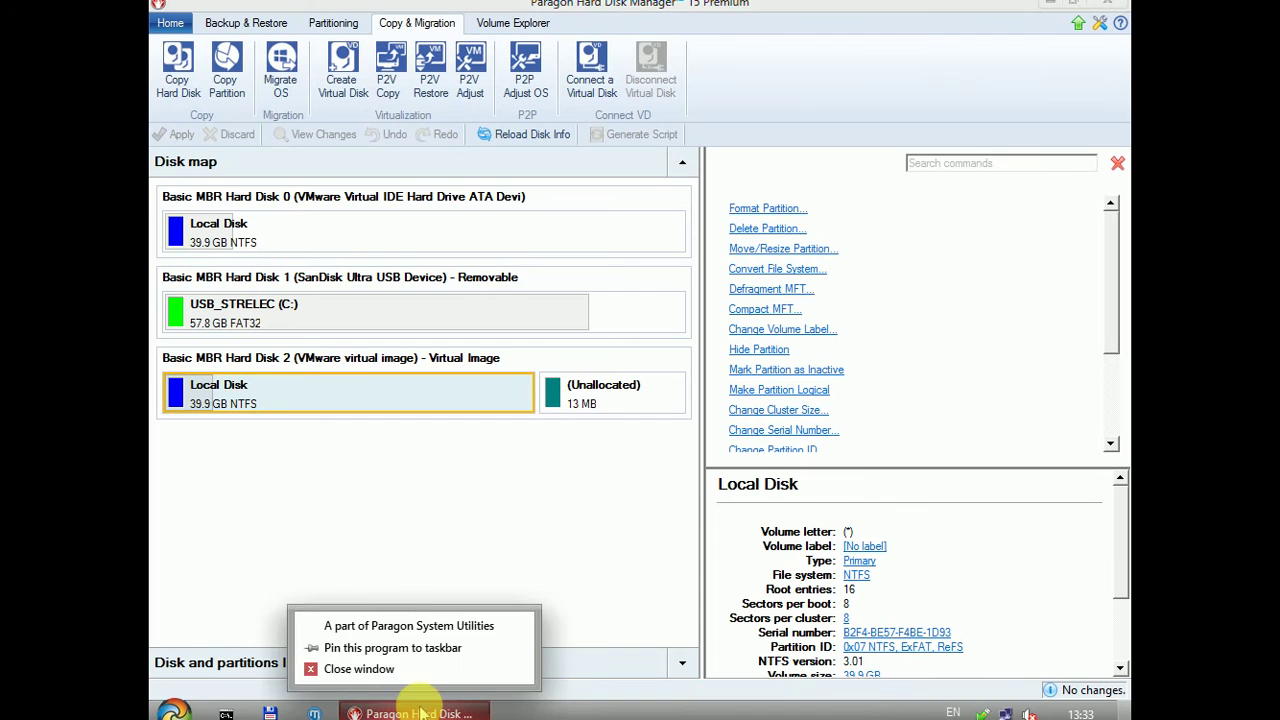
pyautogui.click(420, 676)
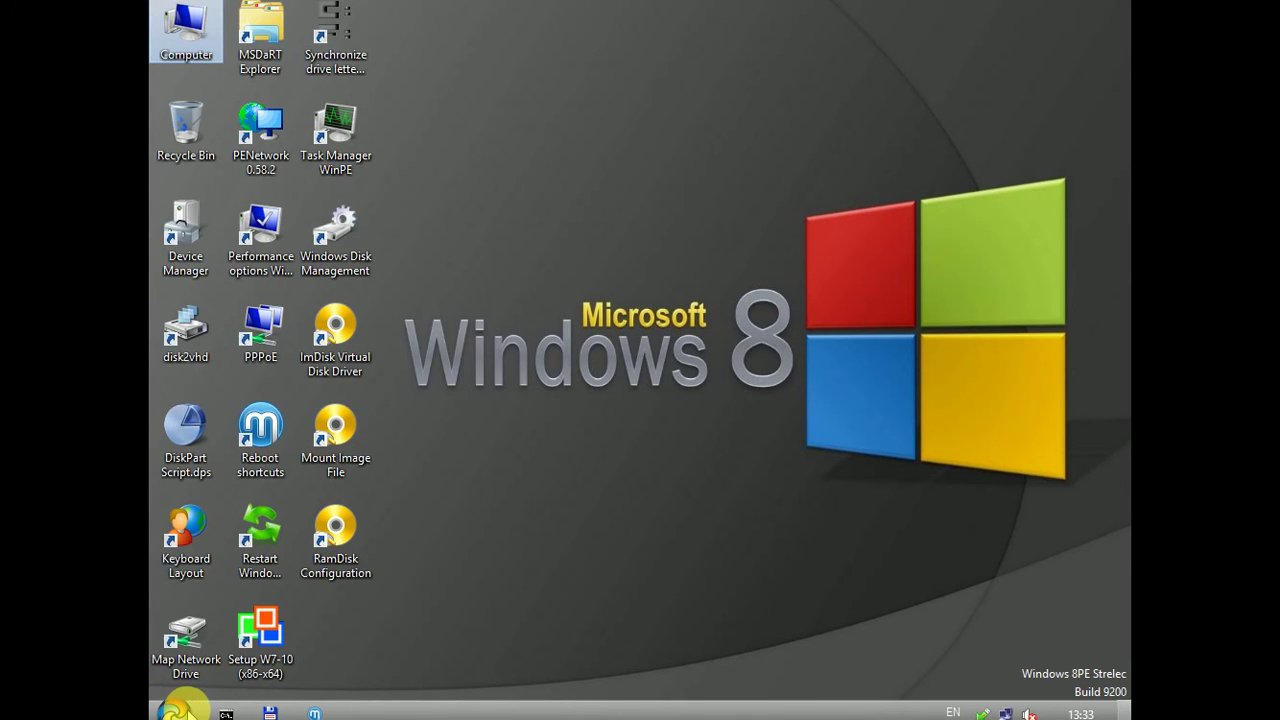
pyautogui.click(170, 708)
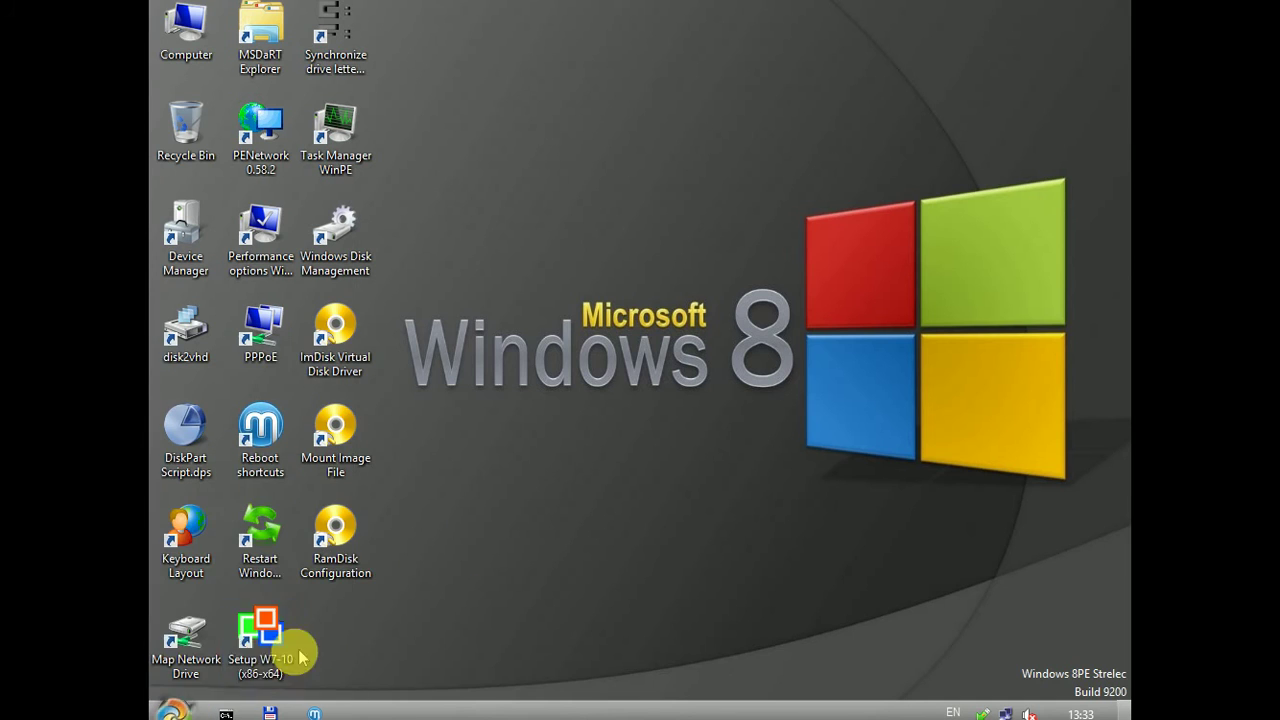
pyautogui.click(172, 708)
pyautogui.click(212, 684)
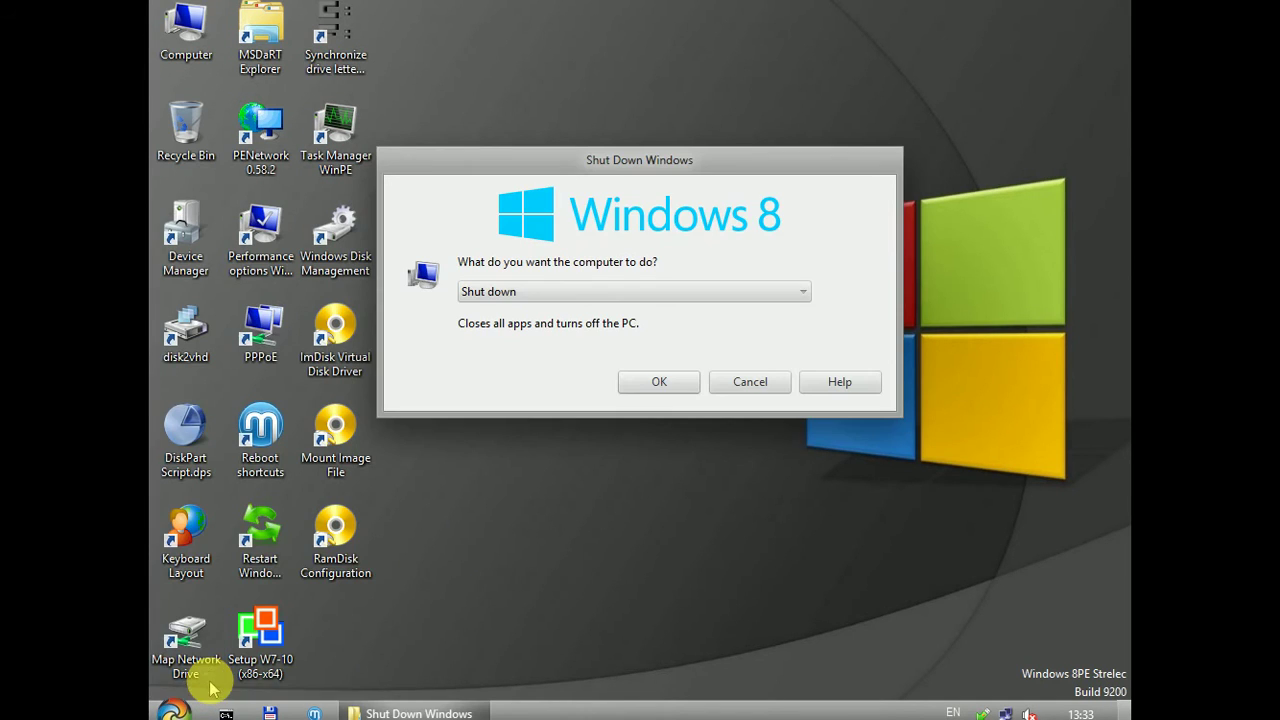
pyautogui.click(660, 291)
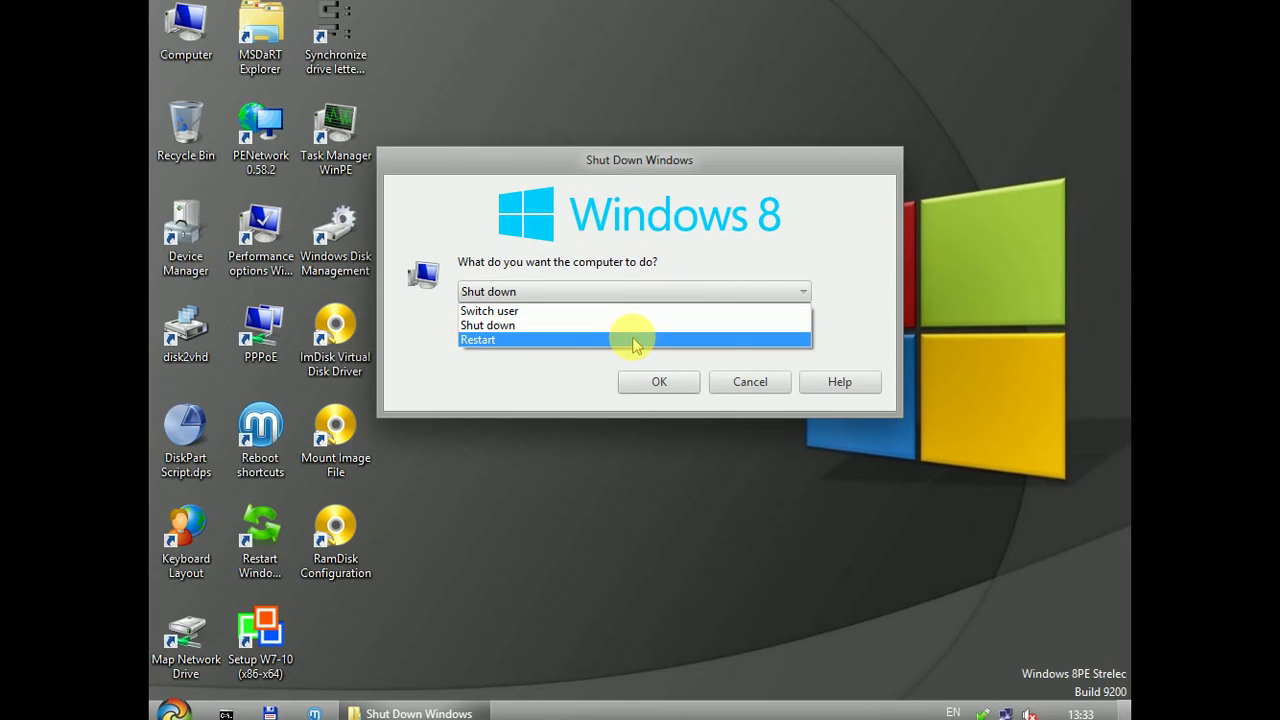
pyautogui.click(640, 340)
pyautogui.click(642, 380)
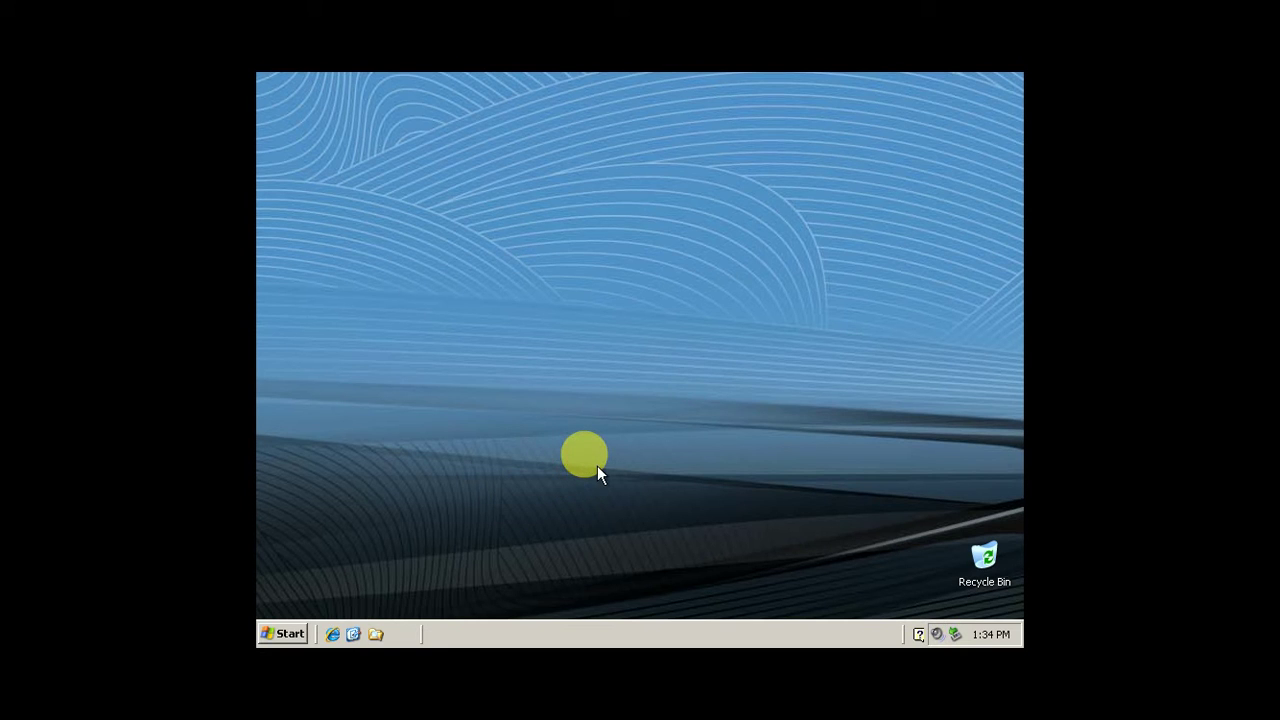
# Open the Control Panel in Windows XP and switch it to Classic View
pyautogui.click(290, 634)
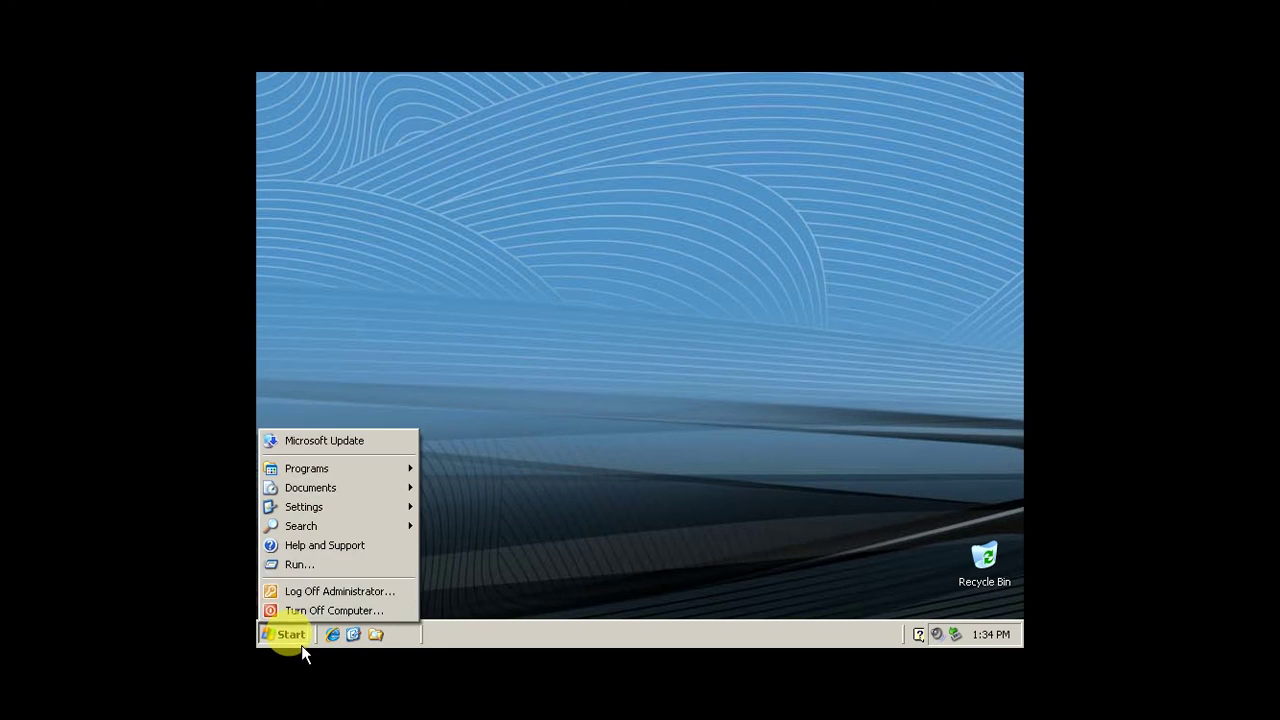
pyautogui.click(413, 487)
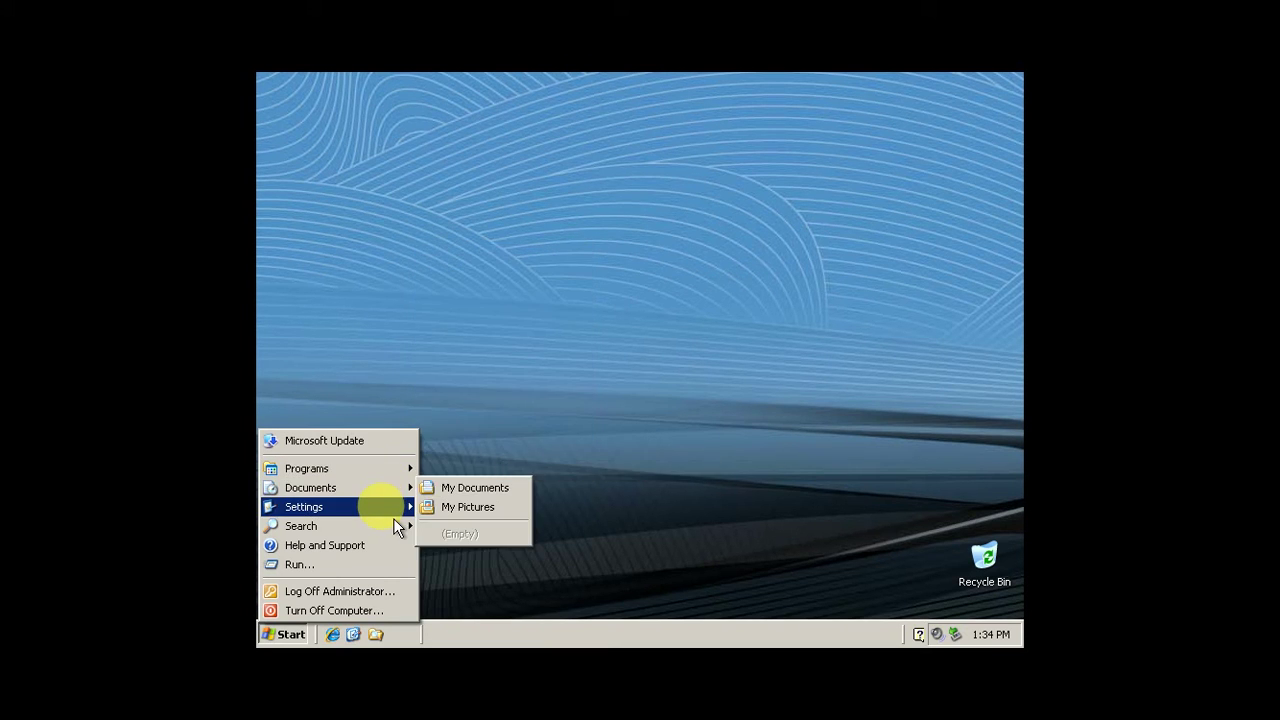
pyautogui.moveTo(396, 508)
pyautogui.moveTo(497, 514)
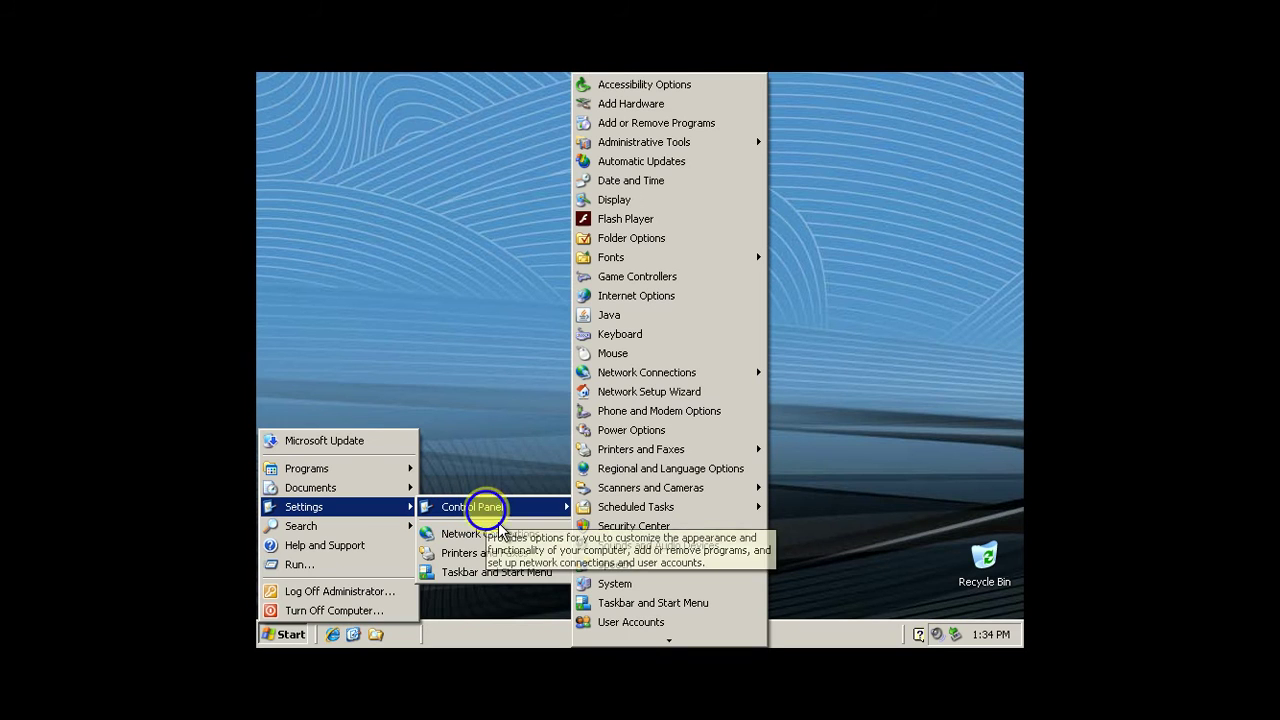
pyautogui.click(490, 510)
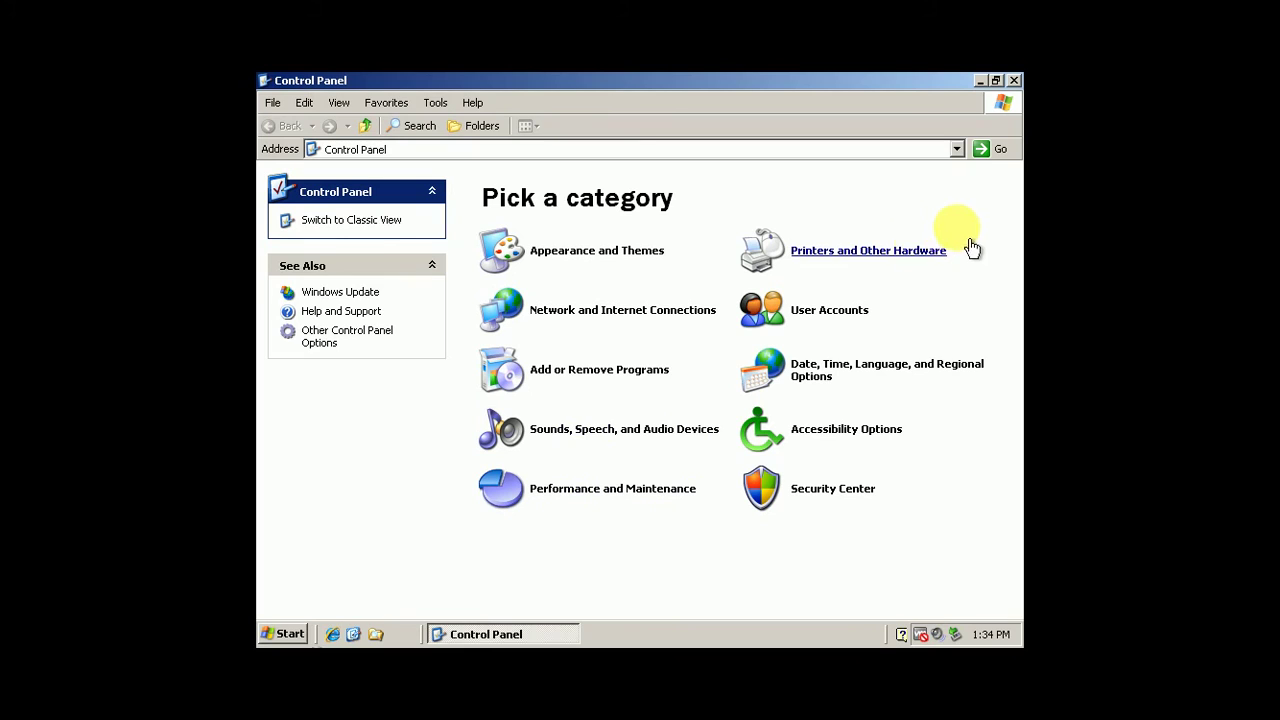
pyautogui.click(372, 221)
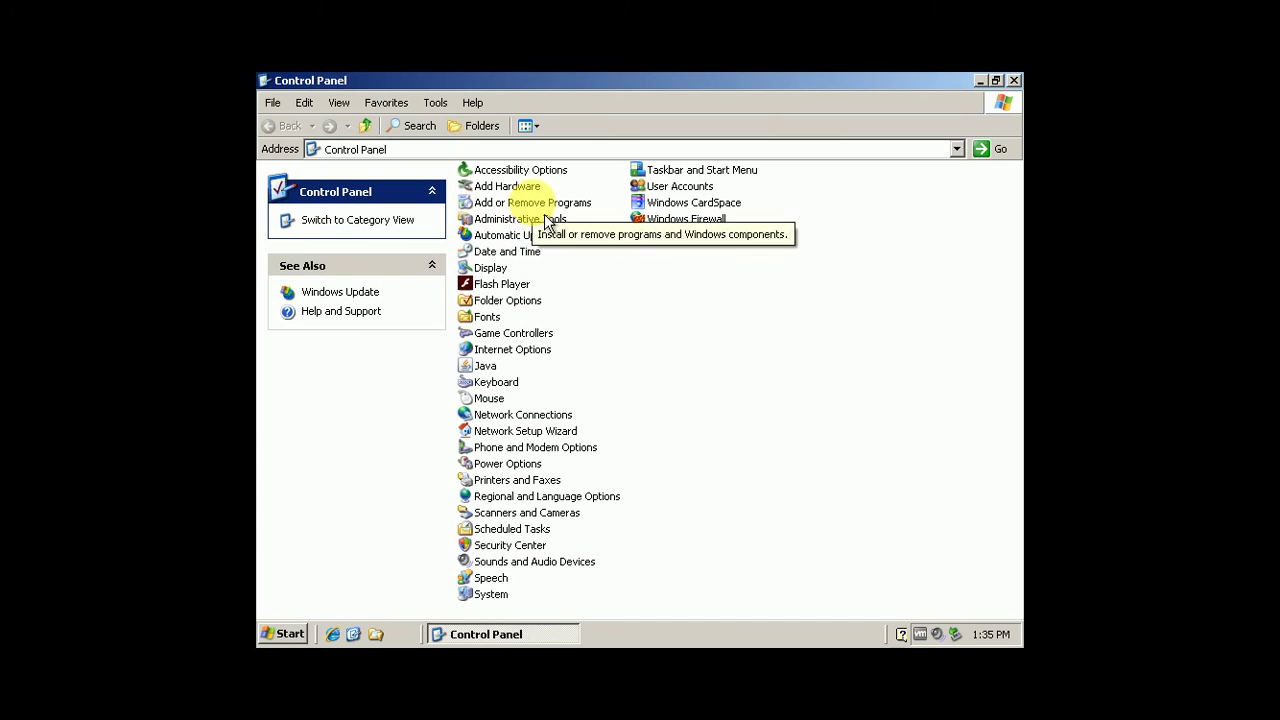
# Review the list of currently installed programs in Add or Remove Programs, and close it together with the Control Panel
pyautogui.doubleClick(545, 206)
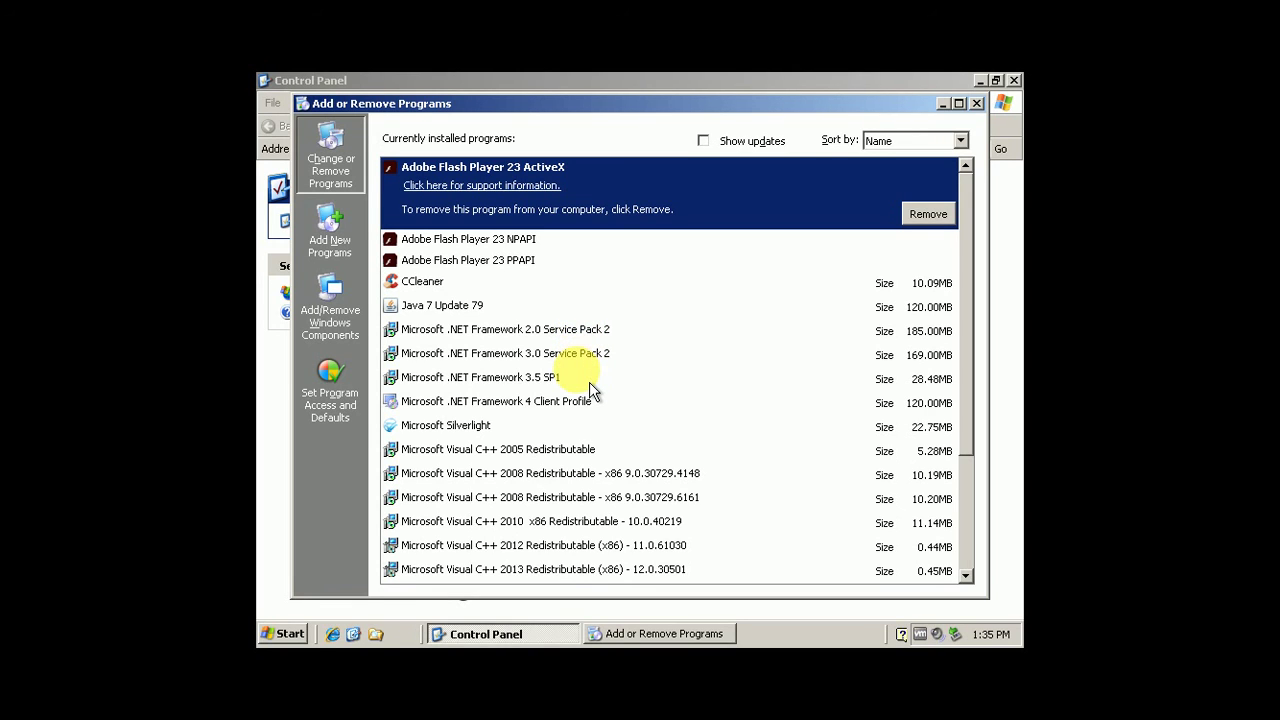
pyautogui.scroll(-3, 589, 383)
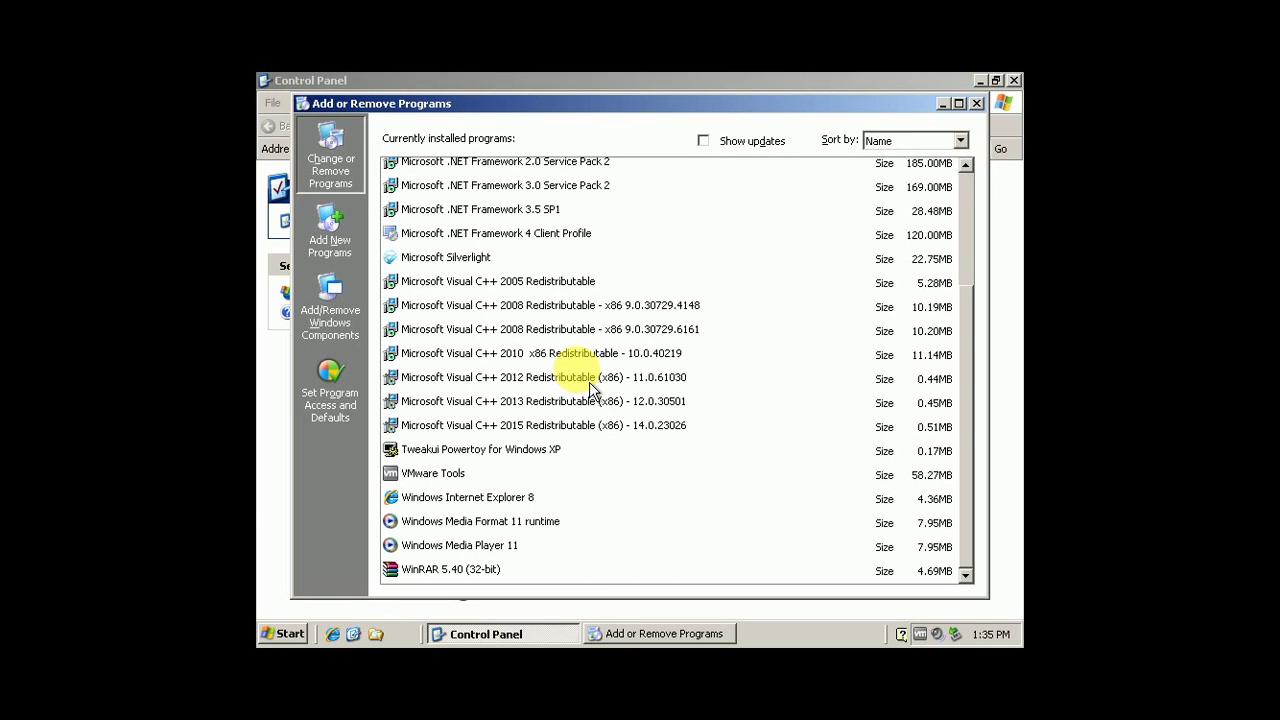
pyautogui.scroll(3, 589, 383)
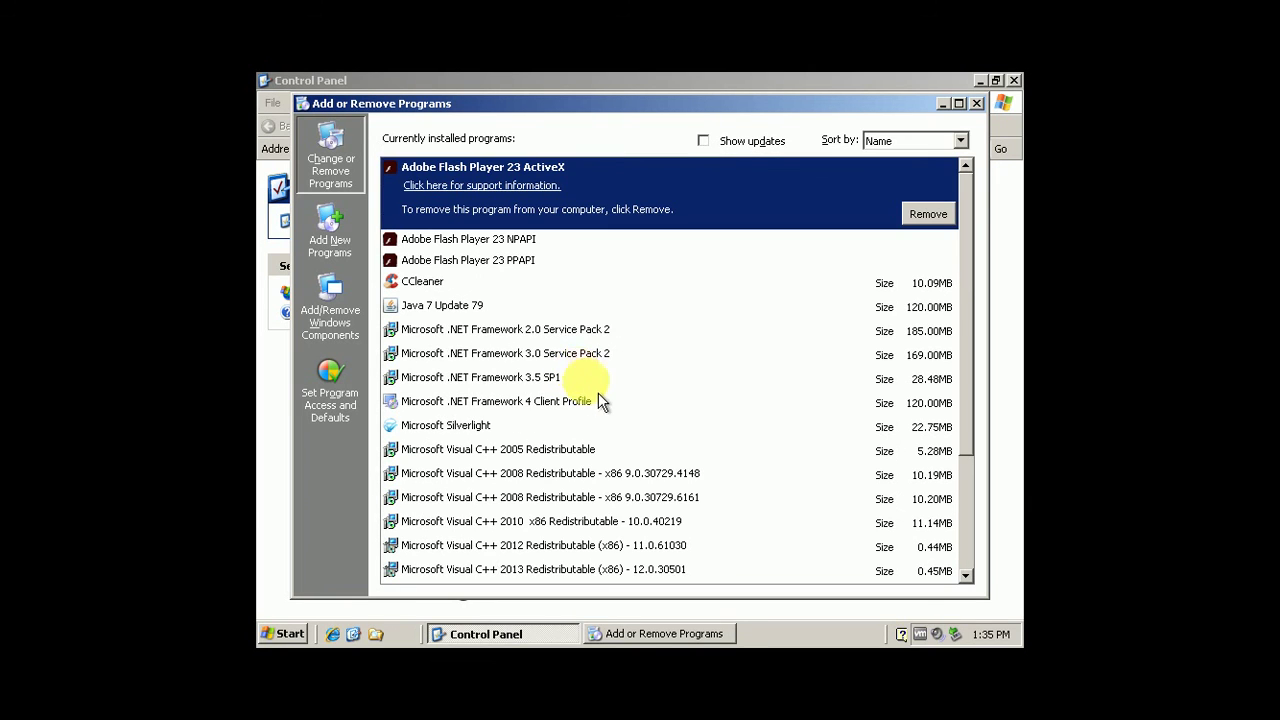
pyautogui.scroll(-3, 556, 478)
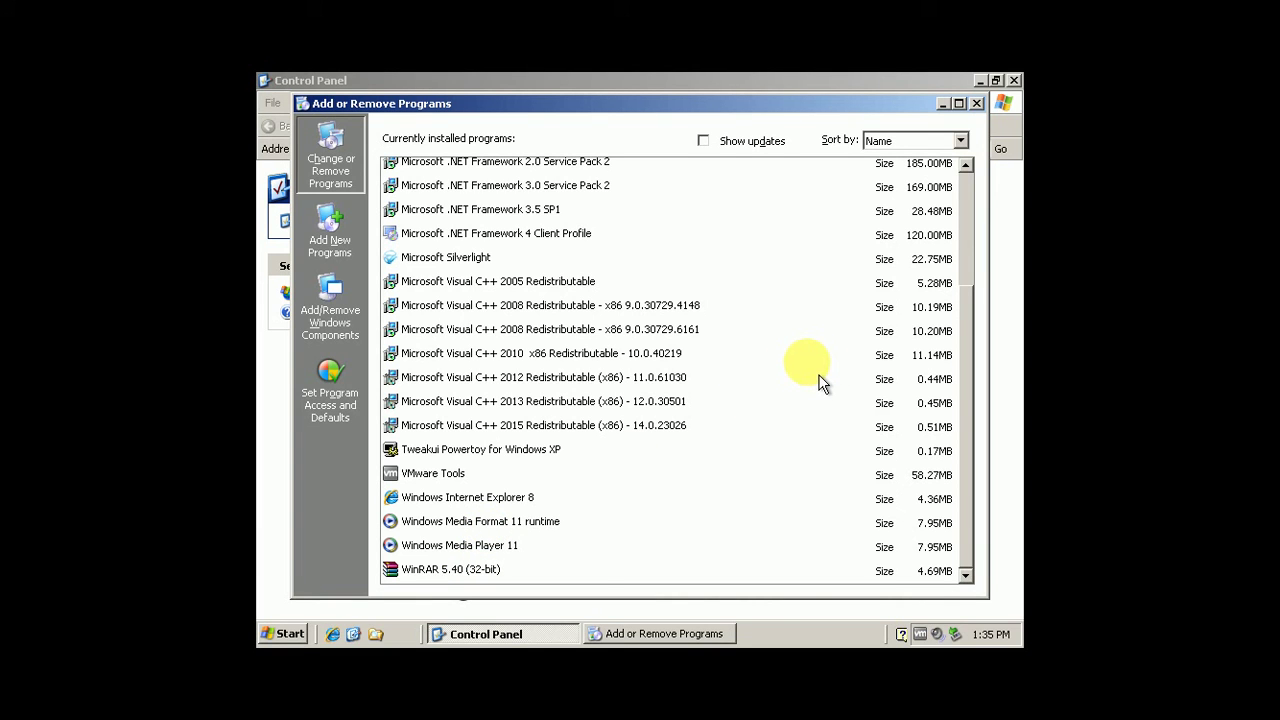
pyautogui.click(976, 103)
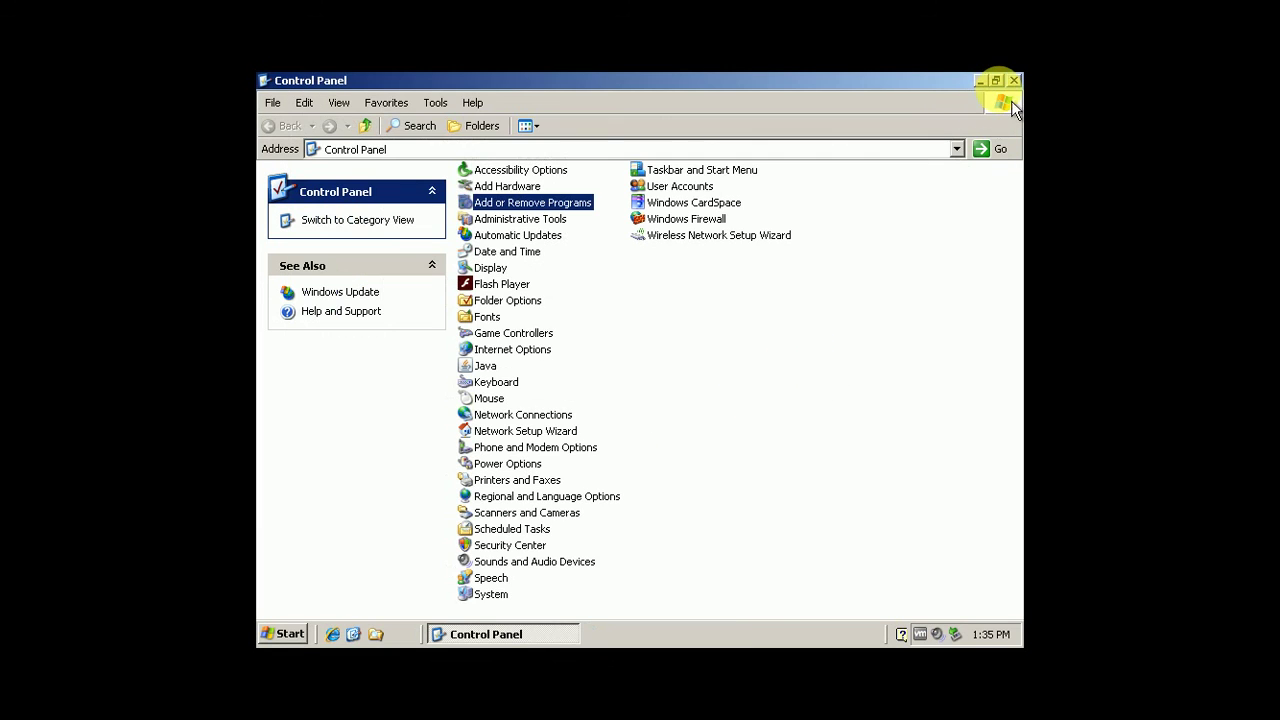
pyautogui.click(1012, 80)
pyautogui.click(288, 634)
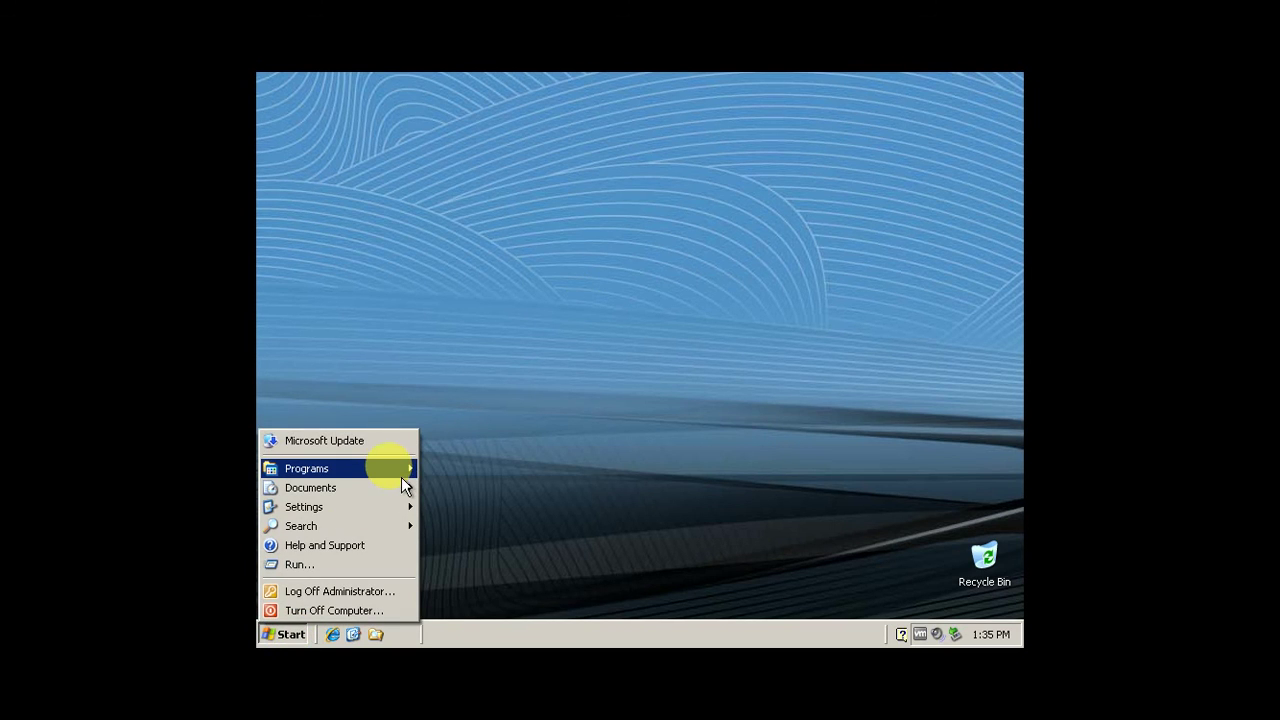
pyautogui.moveTo(403, 482)
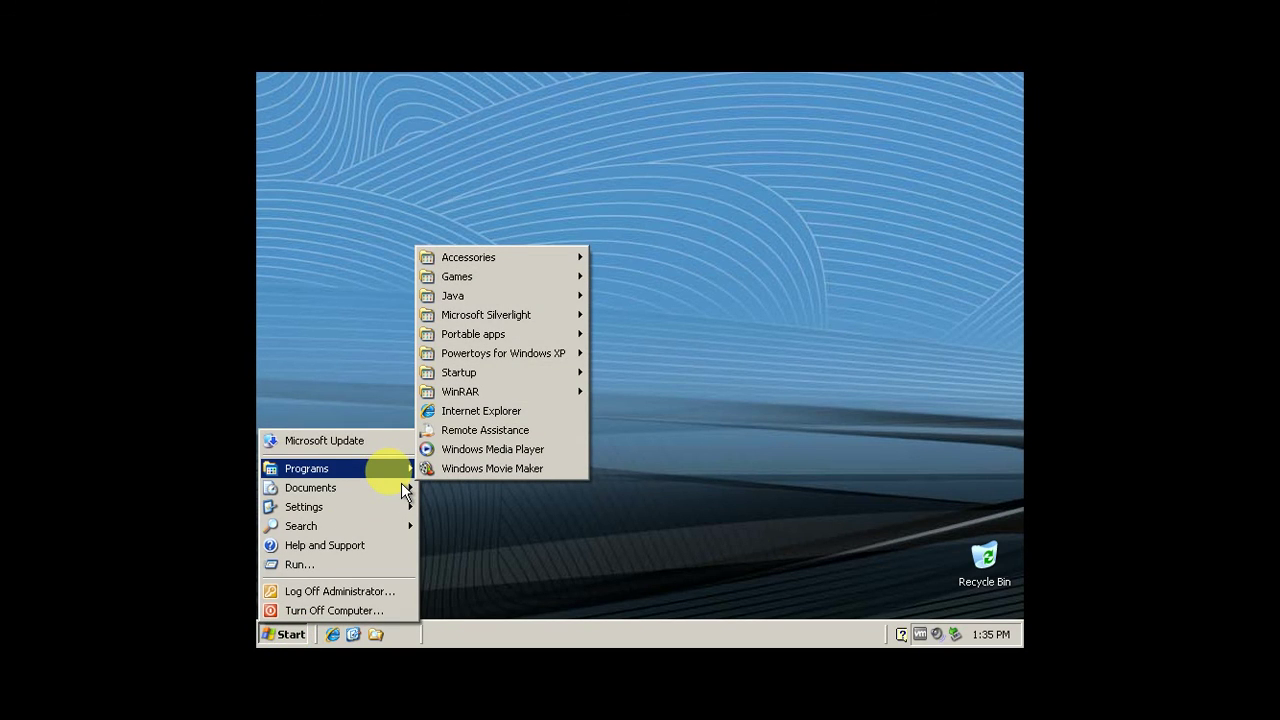
pyautogui.click(520, 562)
# Open the properties of My Computer from a file explorer window to check the Windows edition and computer specifications
pyautogui.click(376, 634)
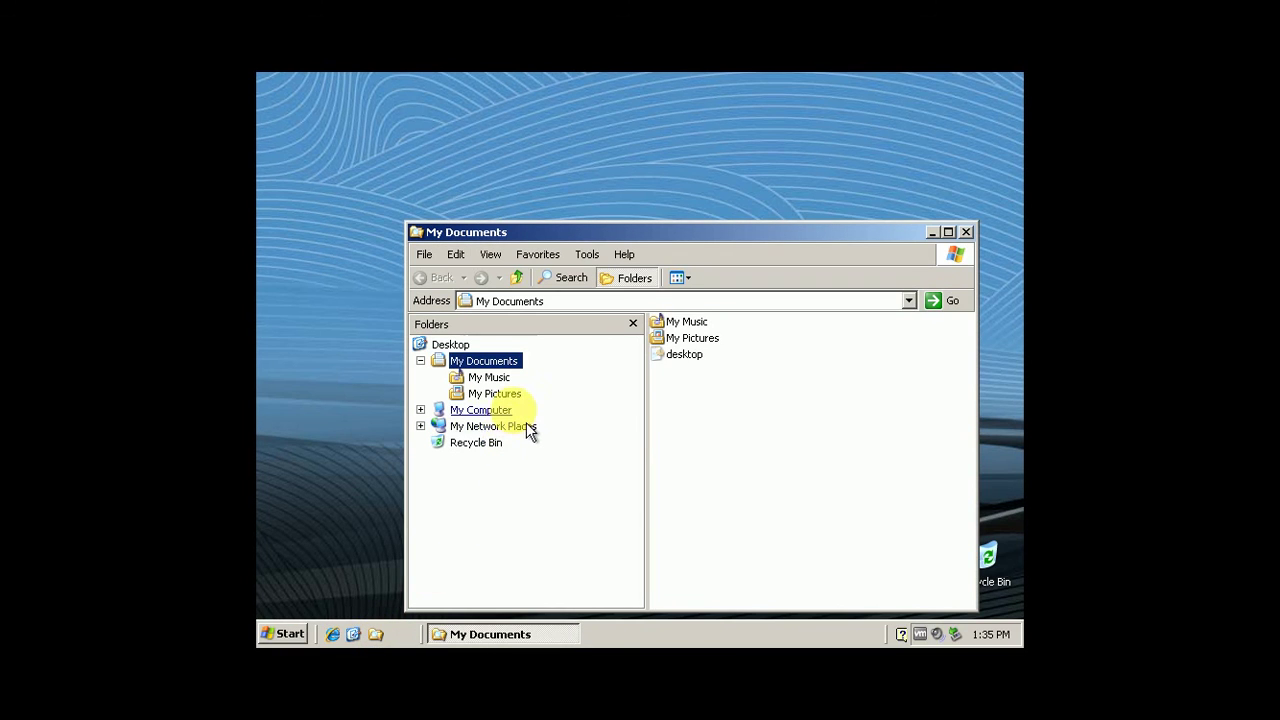
pyautogui.rightClick(495, 411)
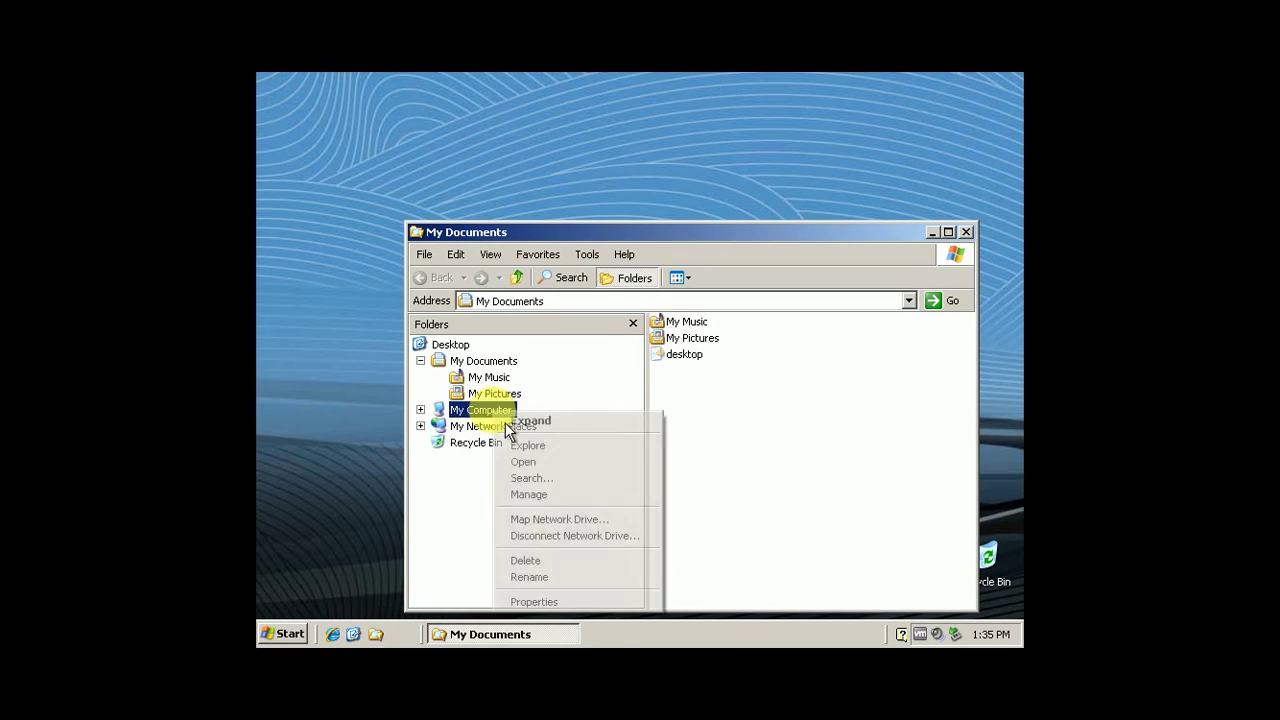
pyautogui.click(534, 601)
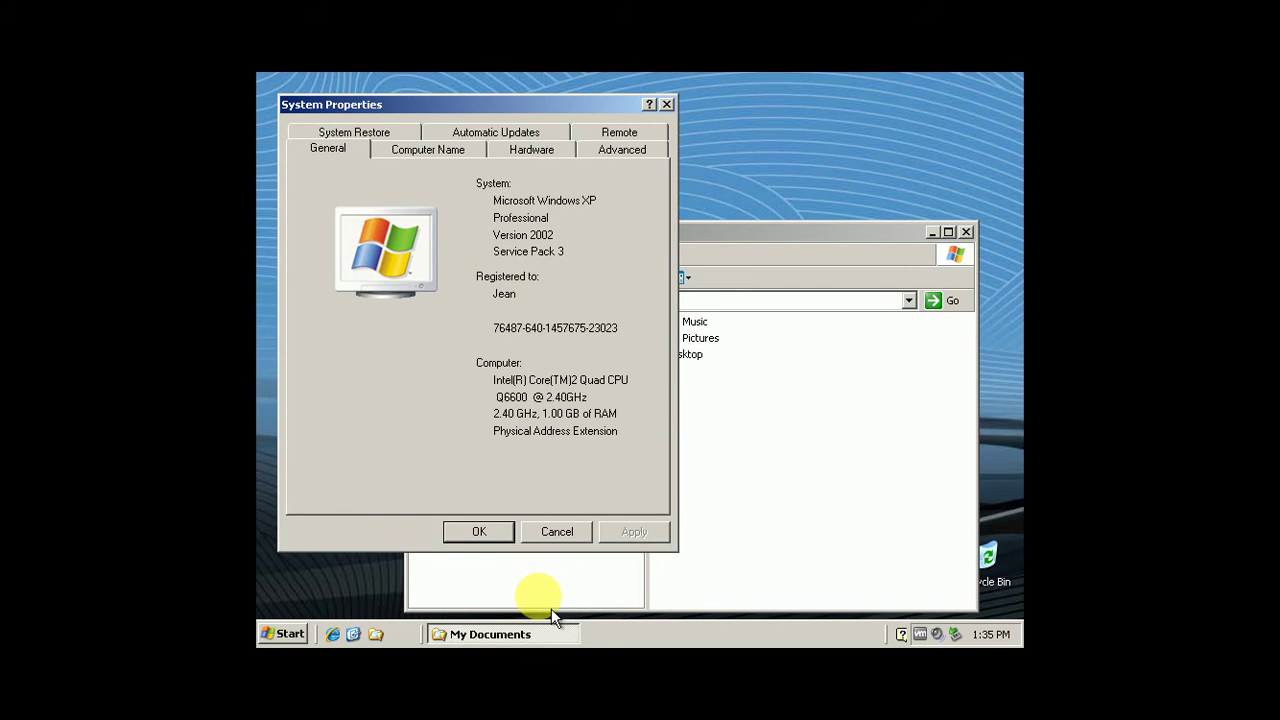
# Check the installed hardware in Device Manager, and close it along with System Properties and the My Documents window
pyautogui.click(533, 151)
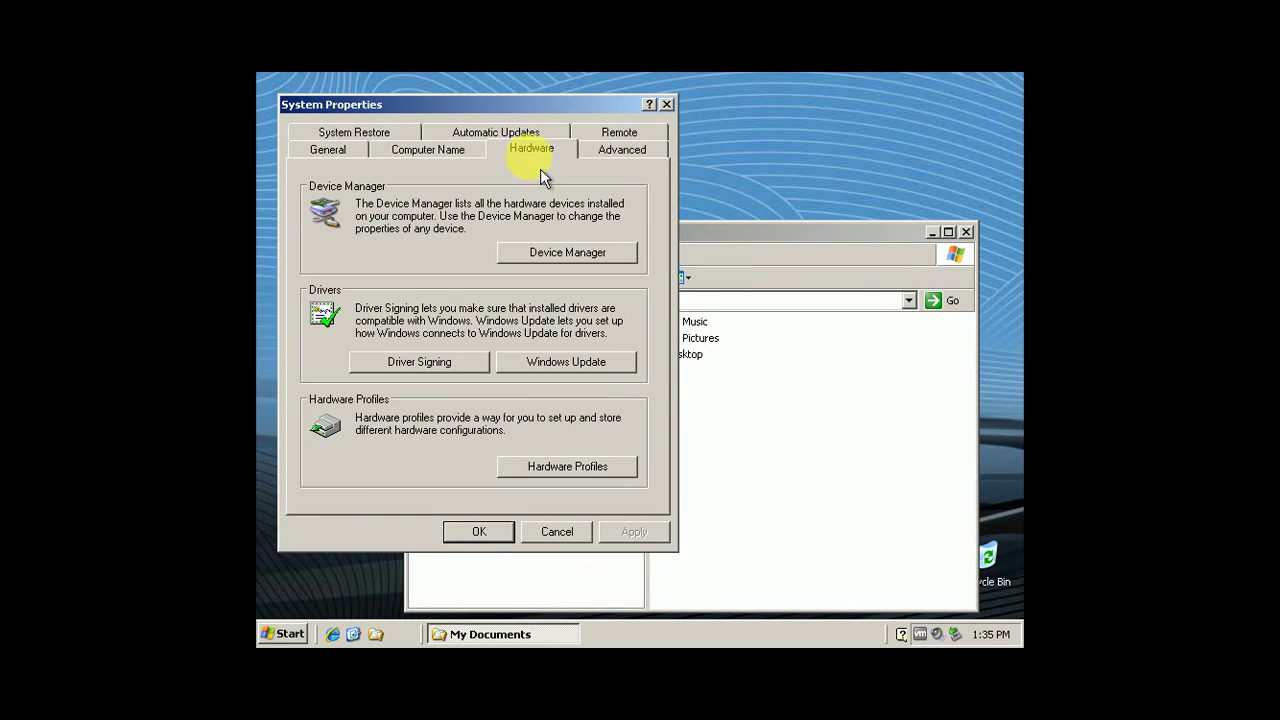
pyautogui.click(545, 252)
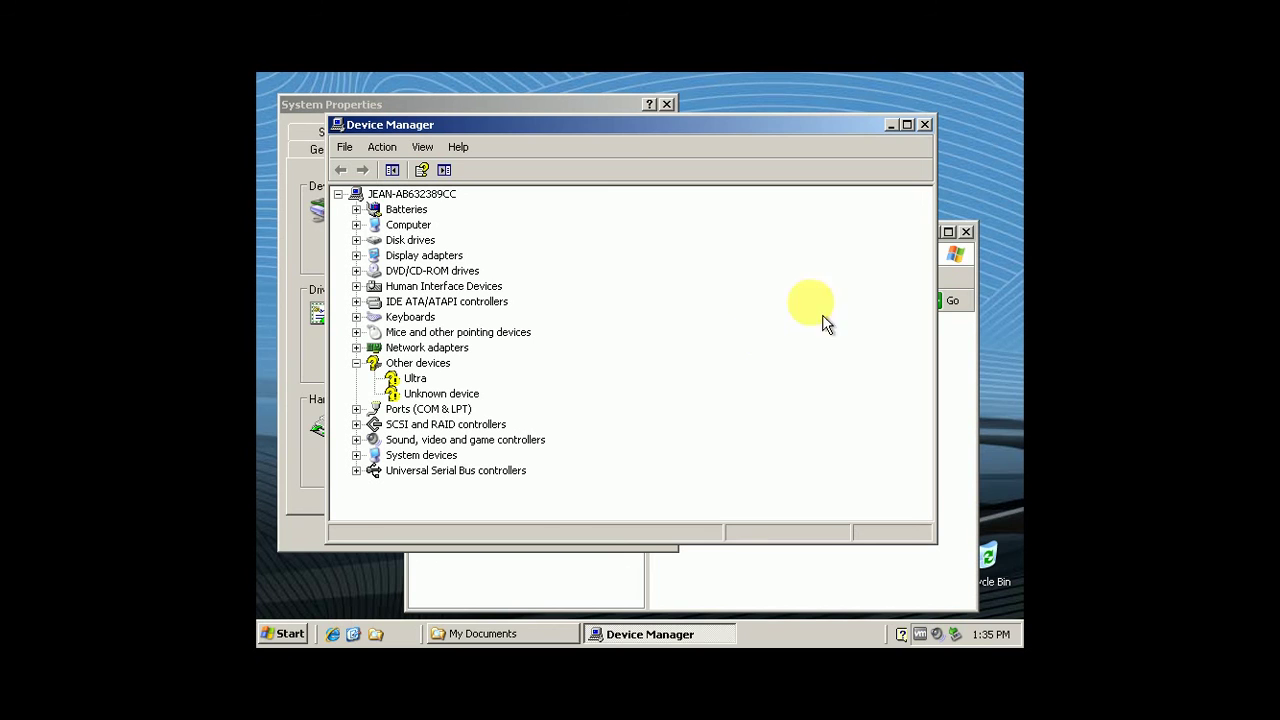
pyautogui.click(924, 125)
pyautogui.click(667, 104)
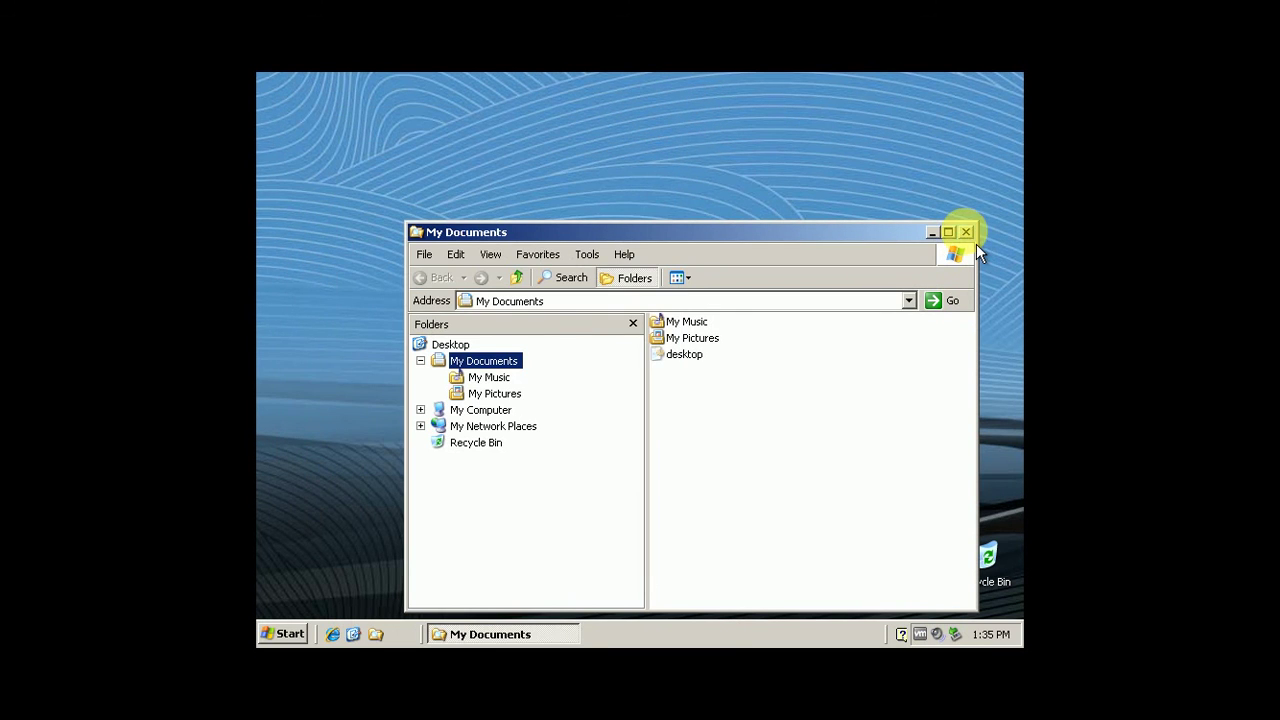
pyautogui.click(966, 232)
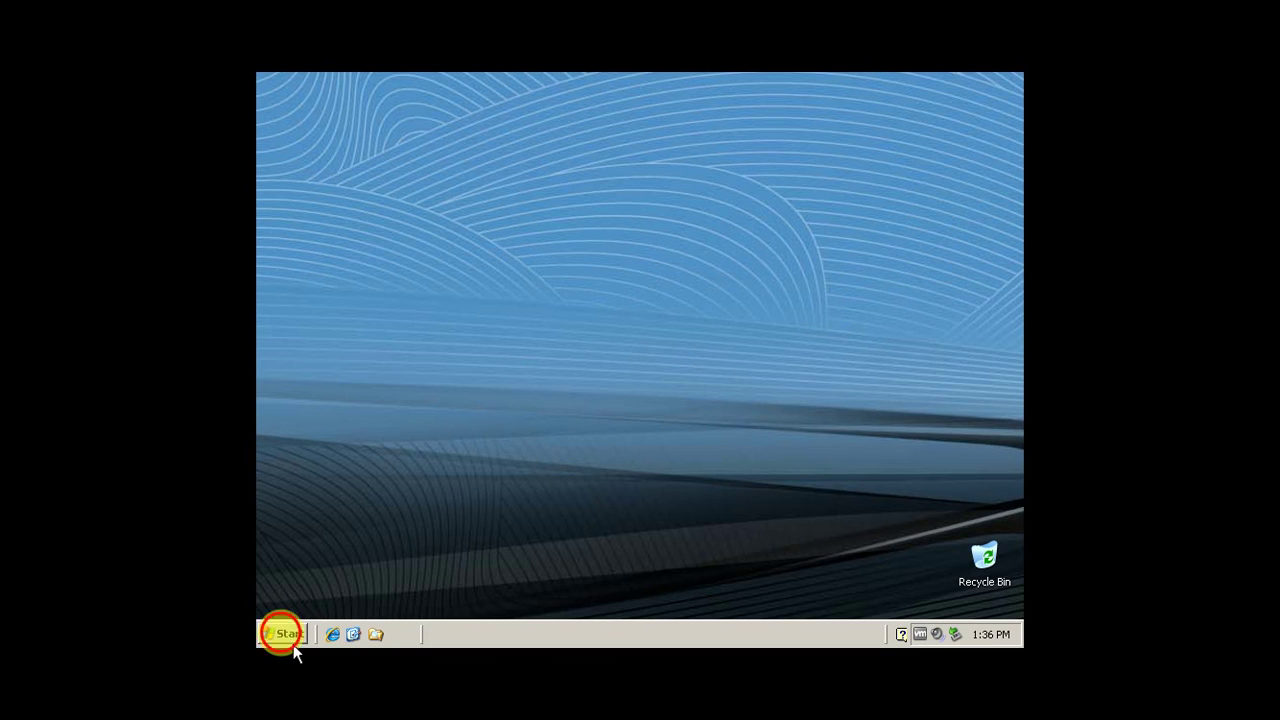